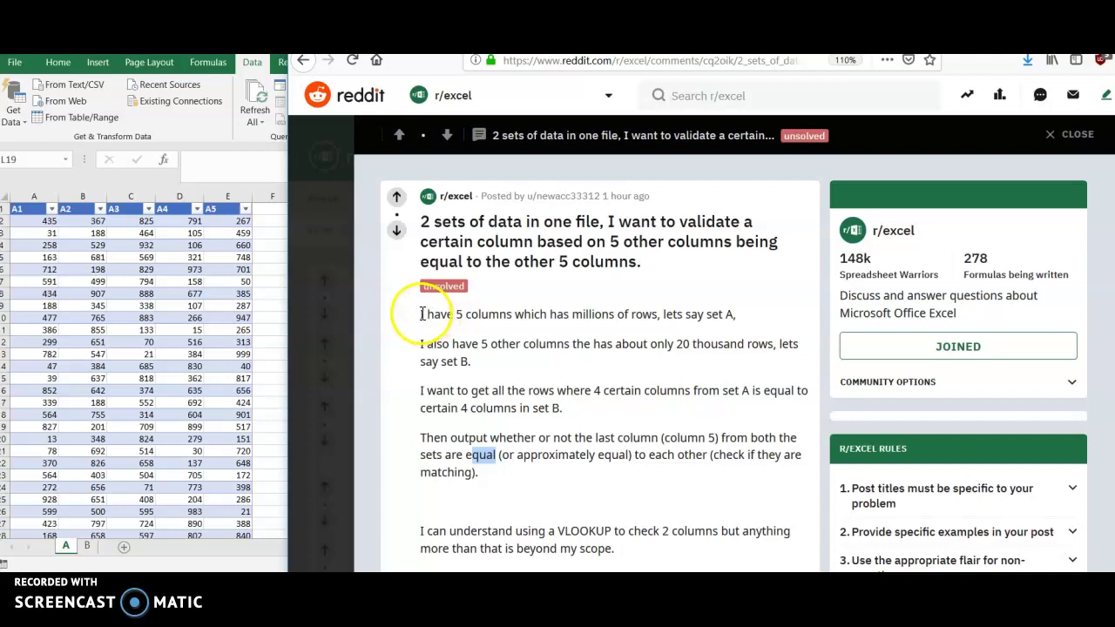
- Read the r/excel post about matching four columns between sets A and B and comparing the fifth column
{"action": "left_click_drag", "start_coordinate": [424, 314], "coordinate": [547, 314]}
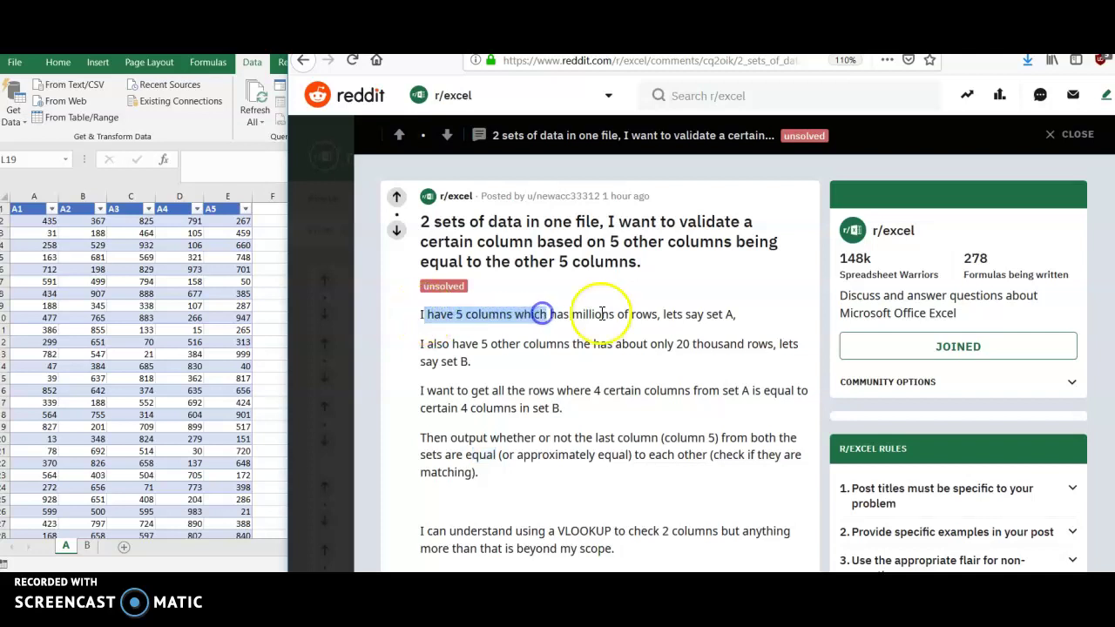
{"action": "left_click", "coordinate": [673, 313]}
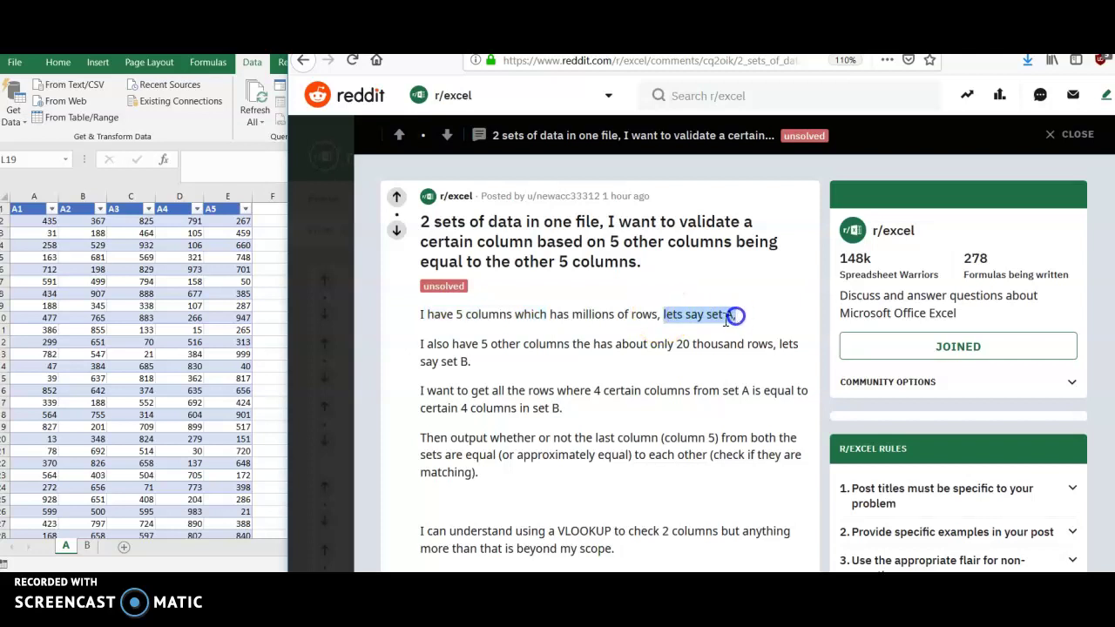
{"action": "left_click_drag", "start_coordinate": [422, 344], "coordinate": [505, 343]}
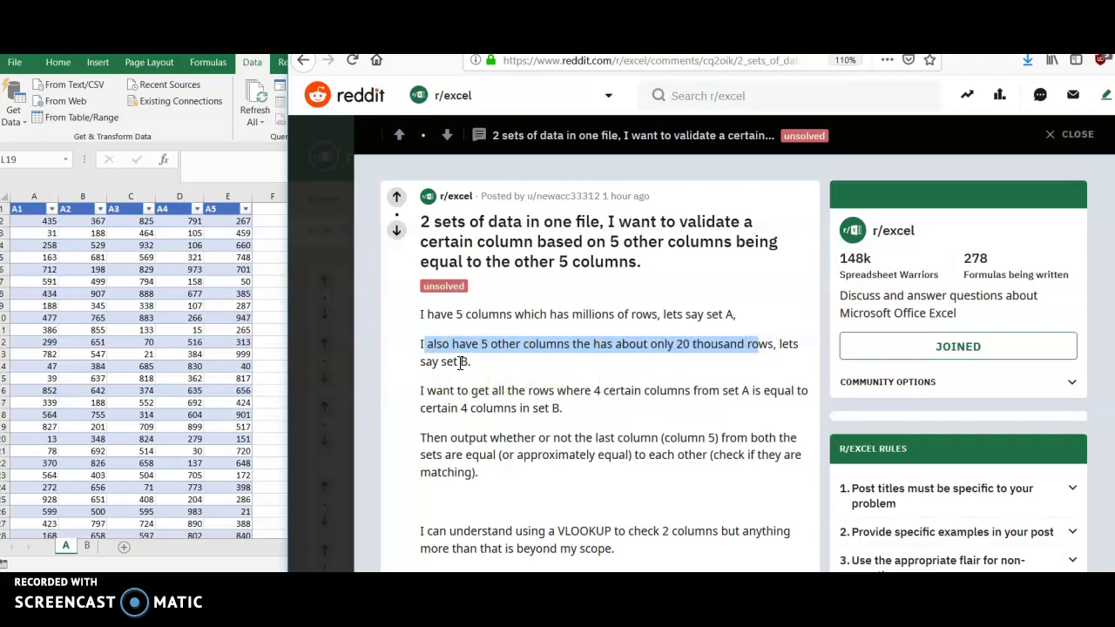
{"action": "left_click", "coordinate": [424, 395]}
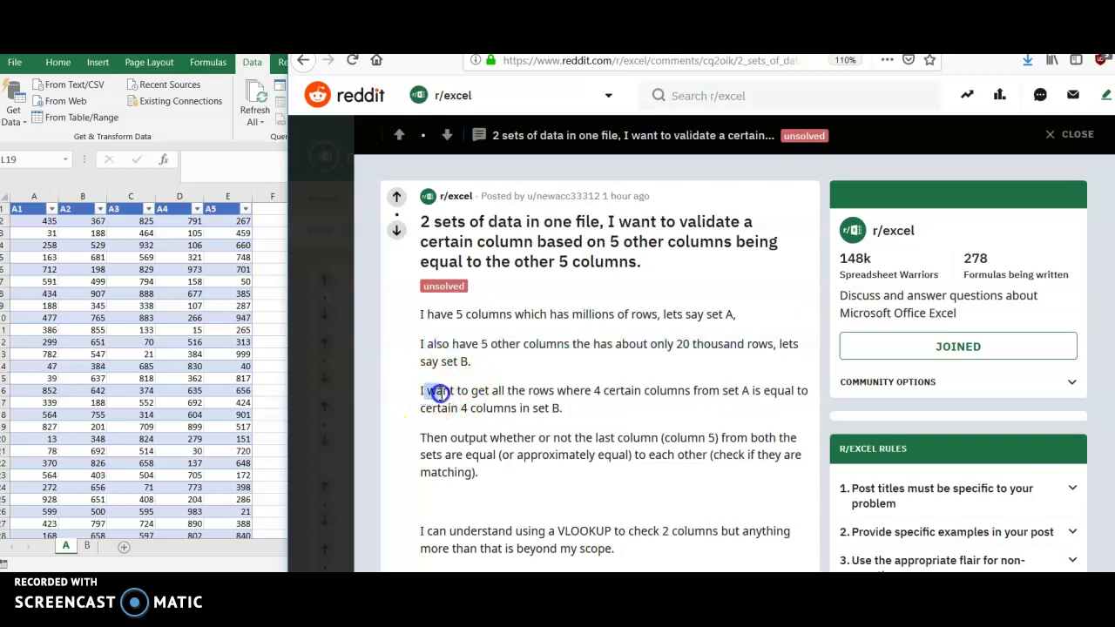
{"action": "left_click_drag", "start_coordinate": [457, 393], "coordinate": [688, 390]}
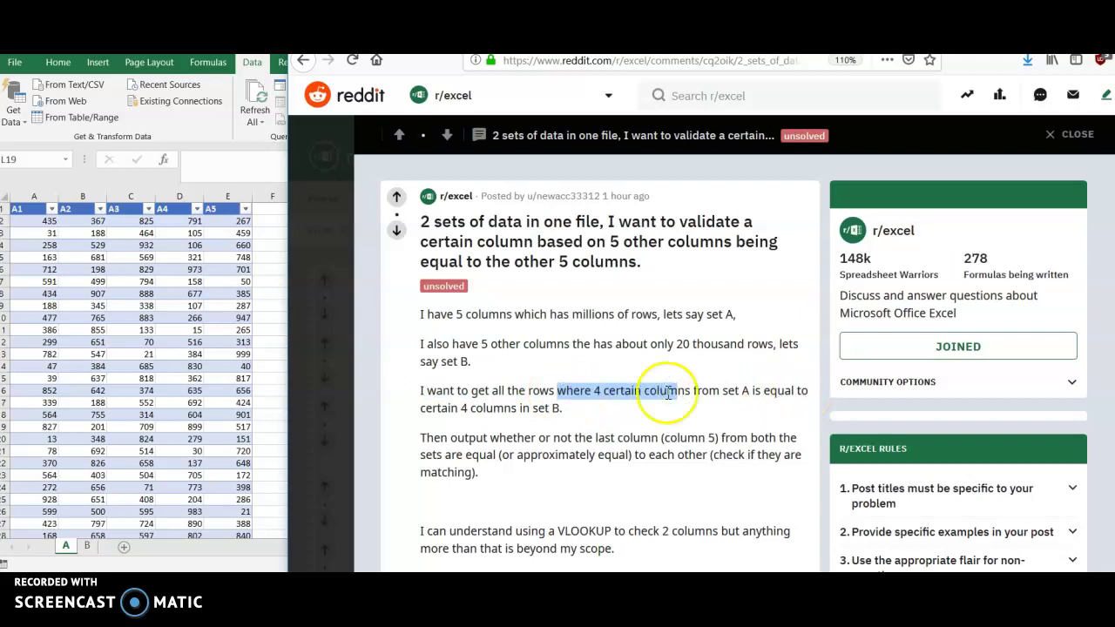
{"action": "left_click_drag", "start_coordinate": [425, 409], "coordinate": [519, 409]}
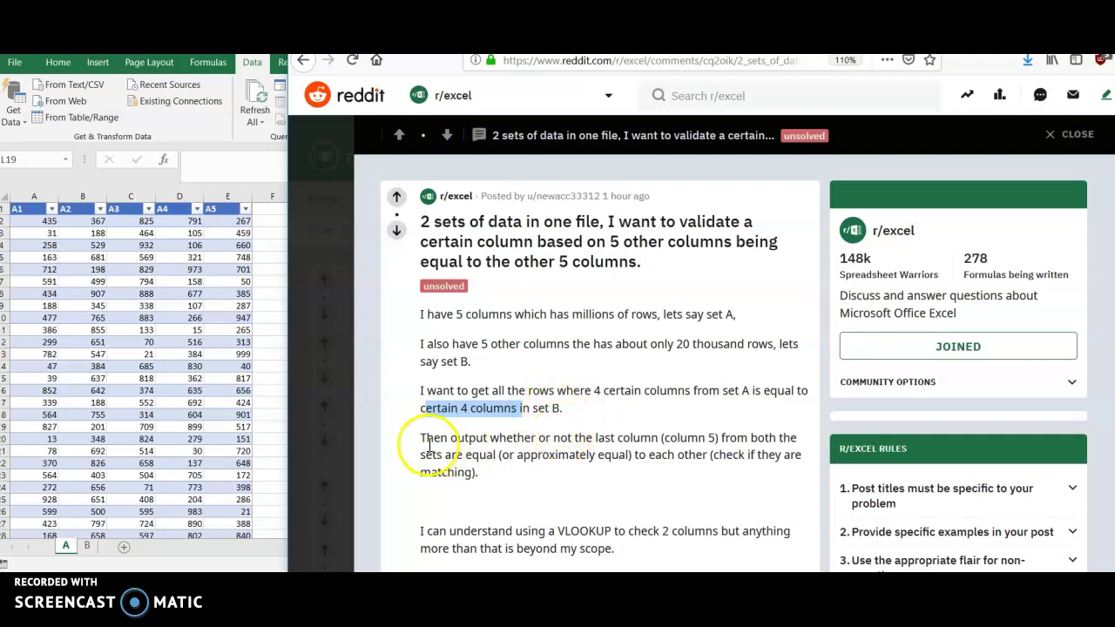
{"action": "left_click_drag", "start_coordinate": [421, 439], "coordinate": [526, 446]}
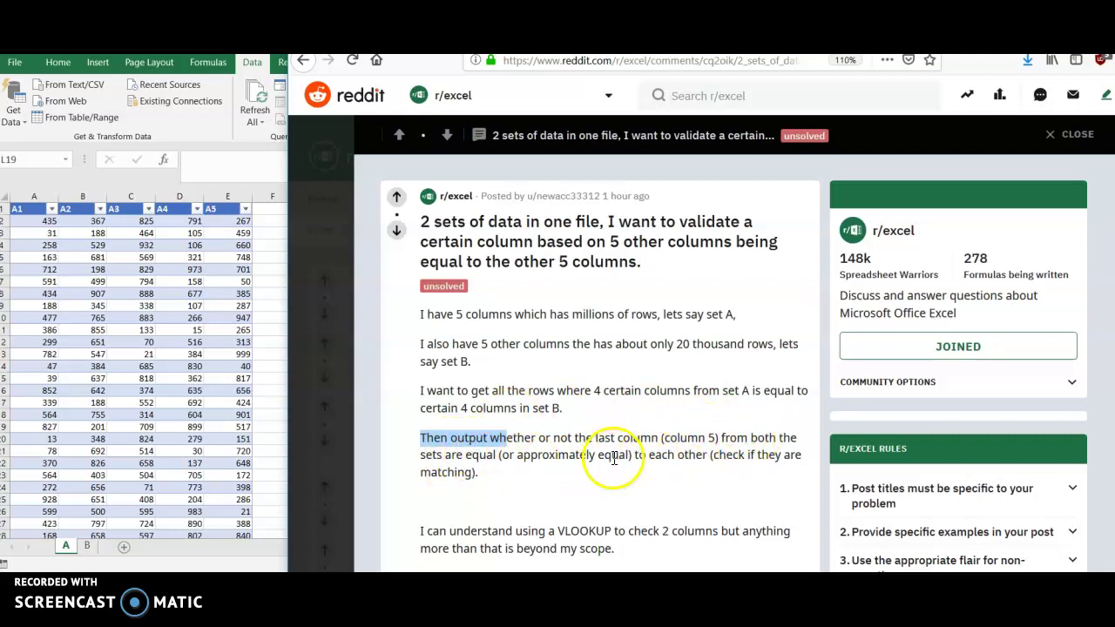
{"action": "left_click_drag", "start_coordinate": [520, 455], "coordinate": [599, 457]}
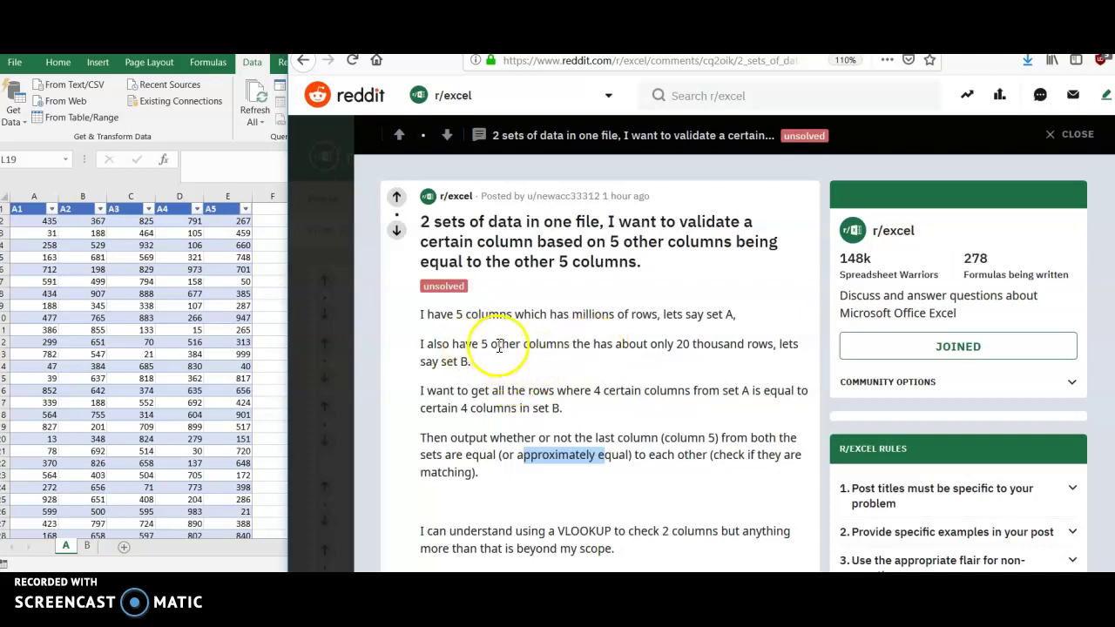
{"action": "left_click_drag", "start_coordinate": [481, 345], "coordinate": [511, 344]}
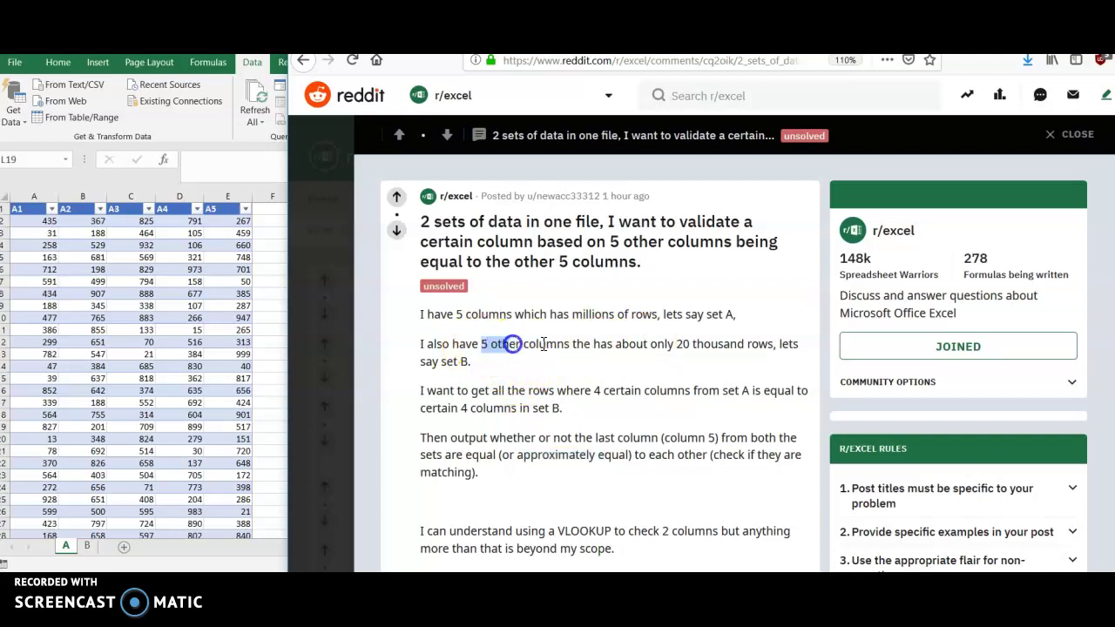
{"action": "left_click", "coordinate": [579, 317]}
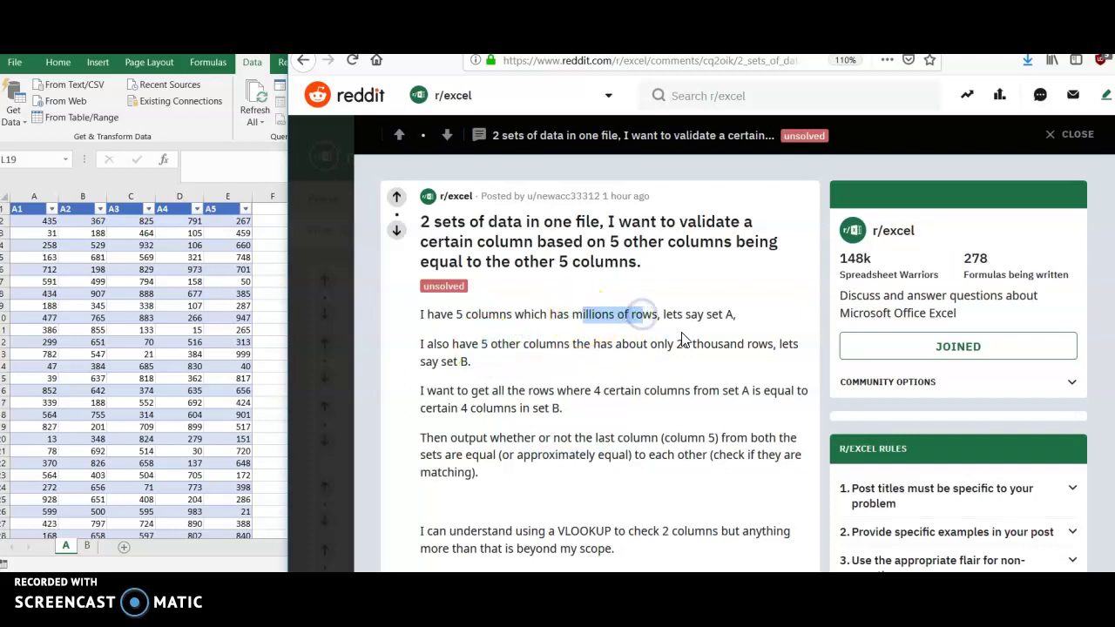
{"action": "left_click_drag", "start_coordinate": [683, 342], "coordinate": [641, 319]}
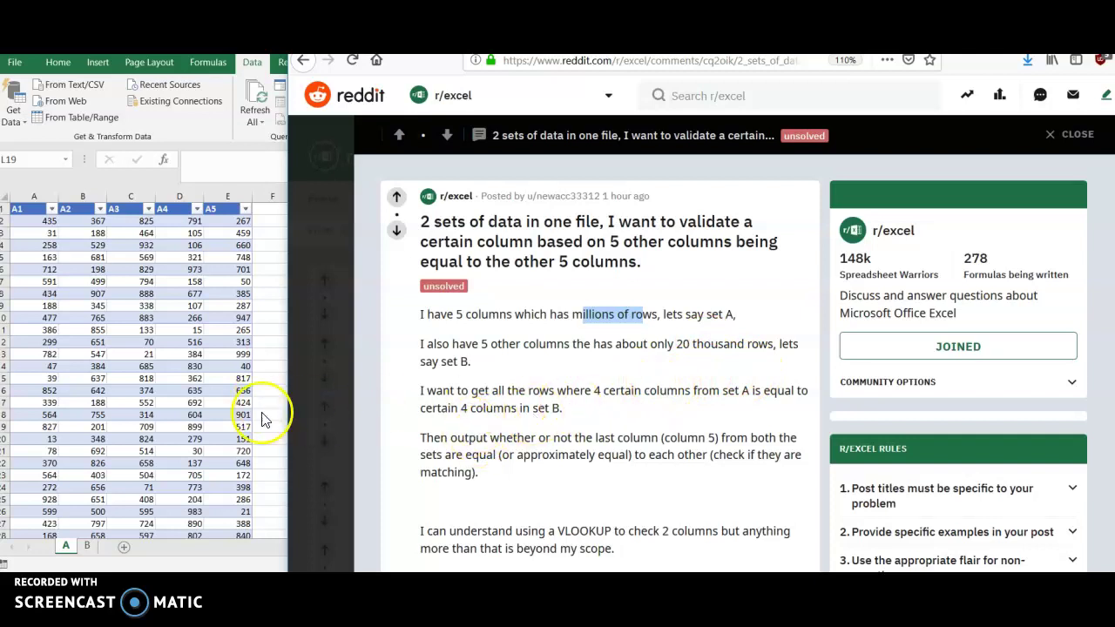
- Switch to the Excel workbook and look through the table on sheet A from first to last row
{"action": "left_click", "coordinate": [169, 392]}
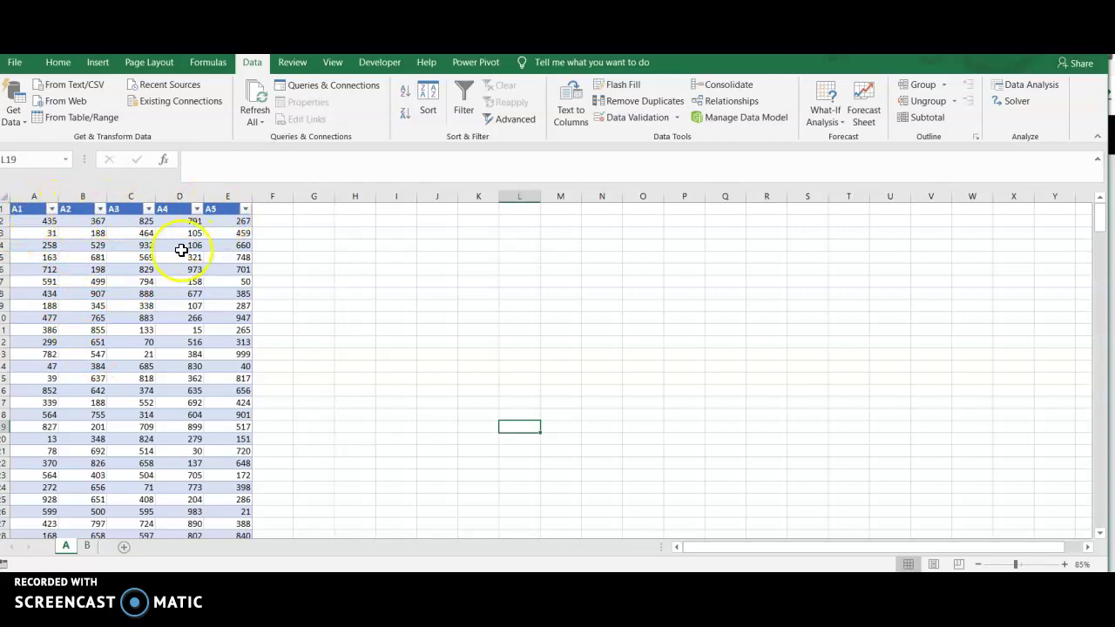
{"action": "scroll", "coordinate": [182, 250], "scroll_direction": "down", "scroll_amount": 20}
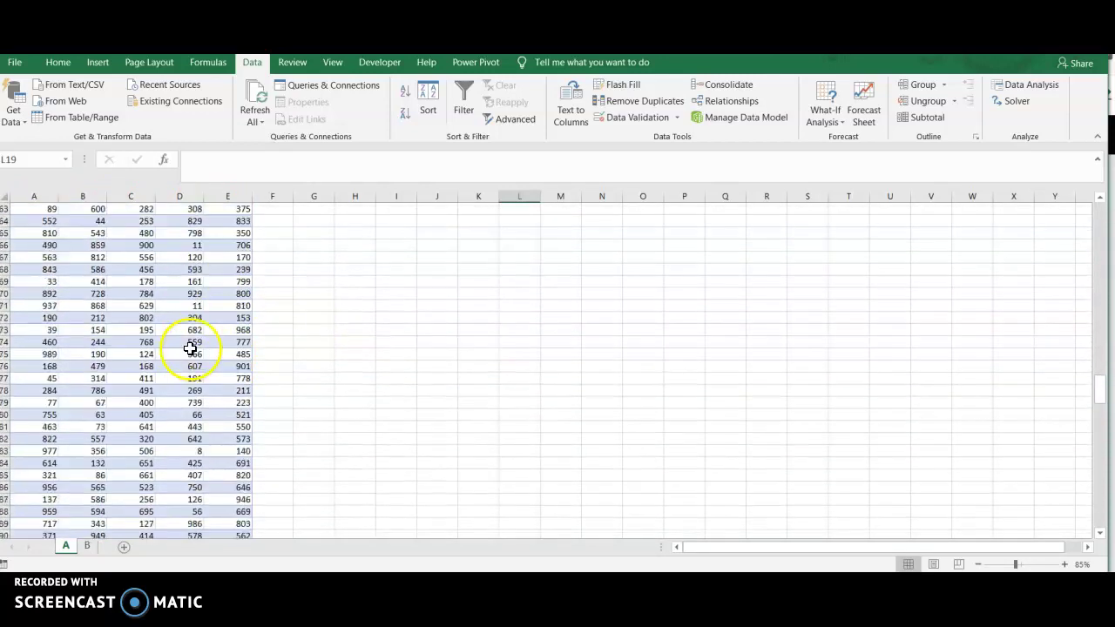
{"action": "scroll", "coordinate": [165, 370], "scroll_direction": "down", "scroll_amount": 20}
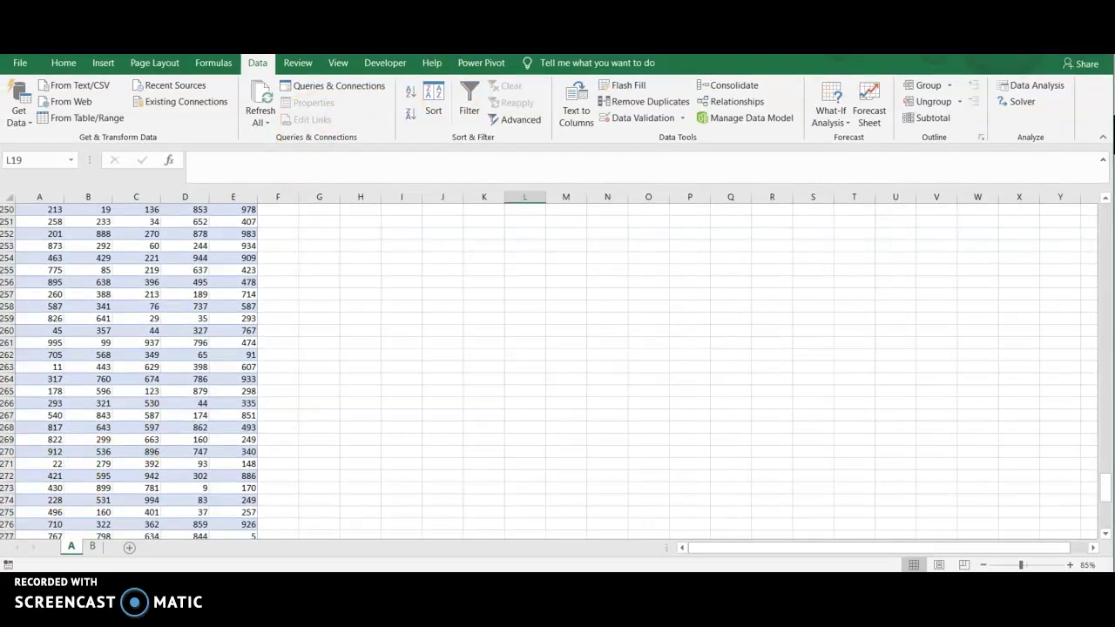
{"action": "scroll", "coordinate": [290, 306], "scroll_direction": "down", "scroll_amount": 14}
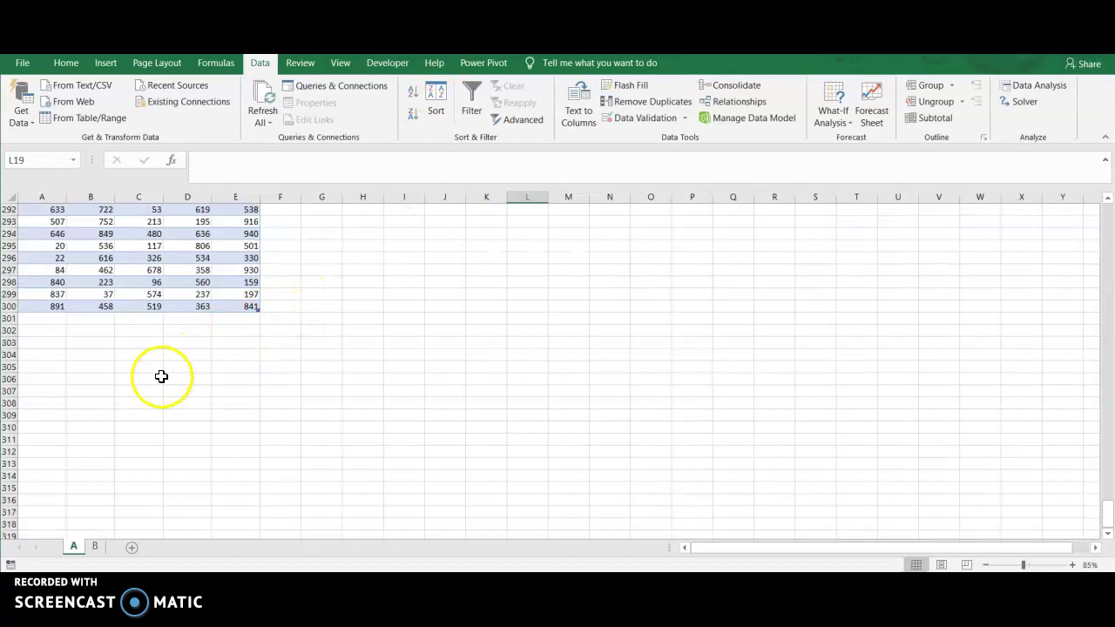
{"action": "scroll", "coordinate": [162, 375], "scroll_direction": "up", "scroll_amount": 5}
{"action": "scroll", "coordinate": [1111, 520], "scroll_direction": "up", "scroll_amount": 8}
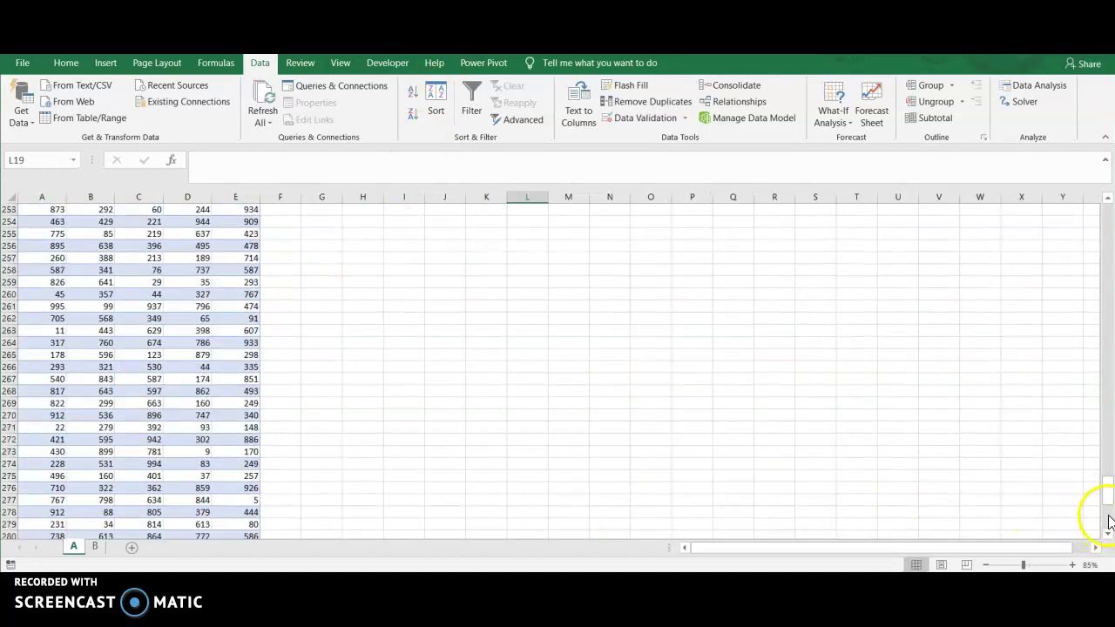
{"action": "left_click_drag", "start_coordinate": [1111, 496], "coordinate": [1089, 206]}
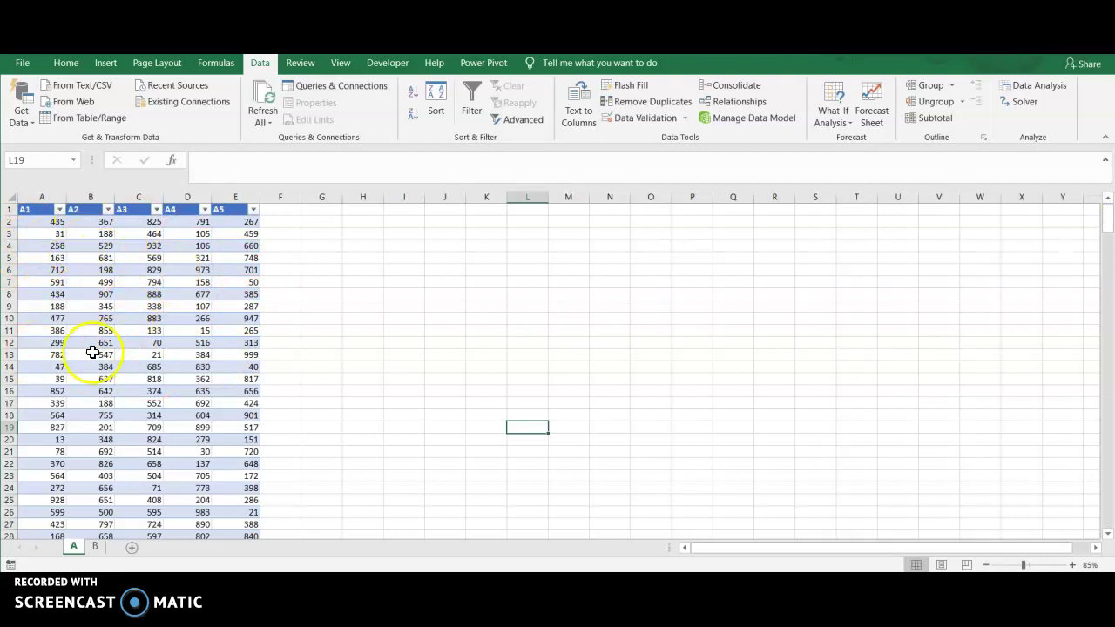
- Look through the table on sheet B from its first to its last row
{"action": "left_click", "coordinate": [101, 548]}
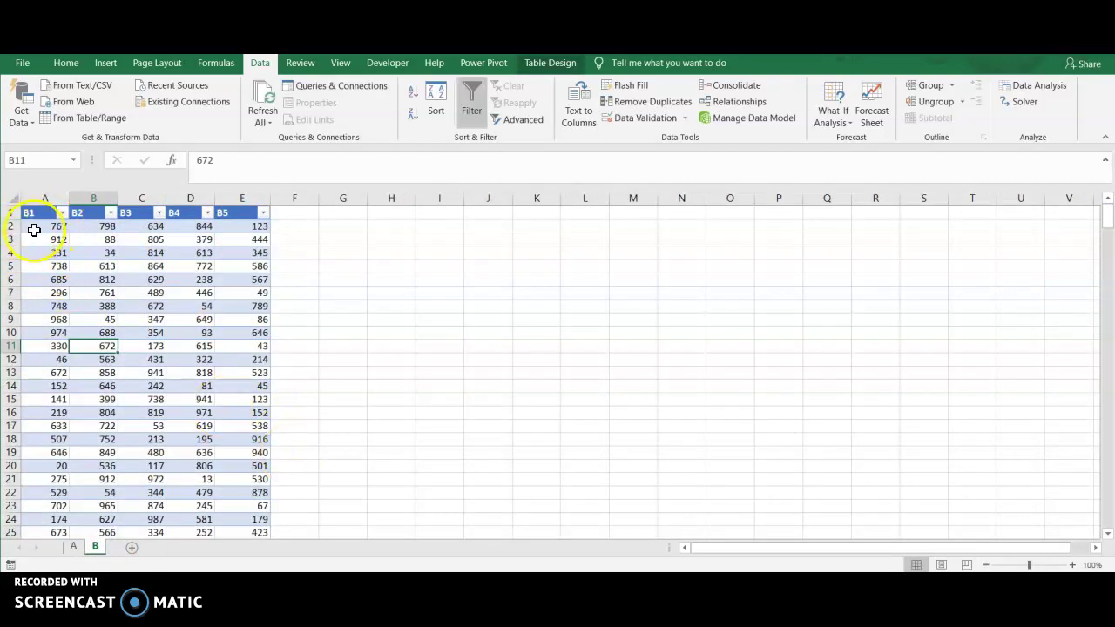
{"action": "scroll", "coordinate": [231, 388], "scroll_direction": "down", "scroll_amount": 6}
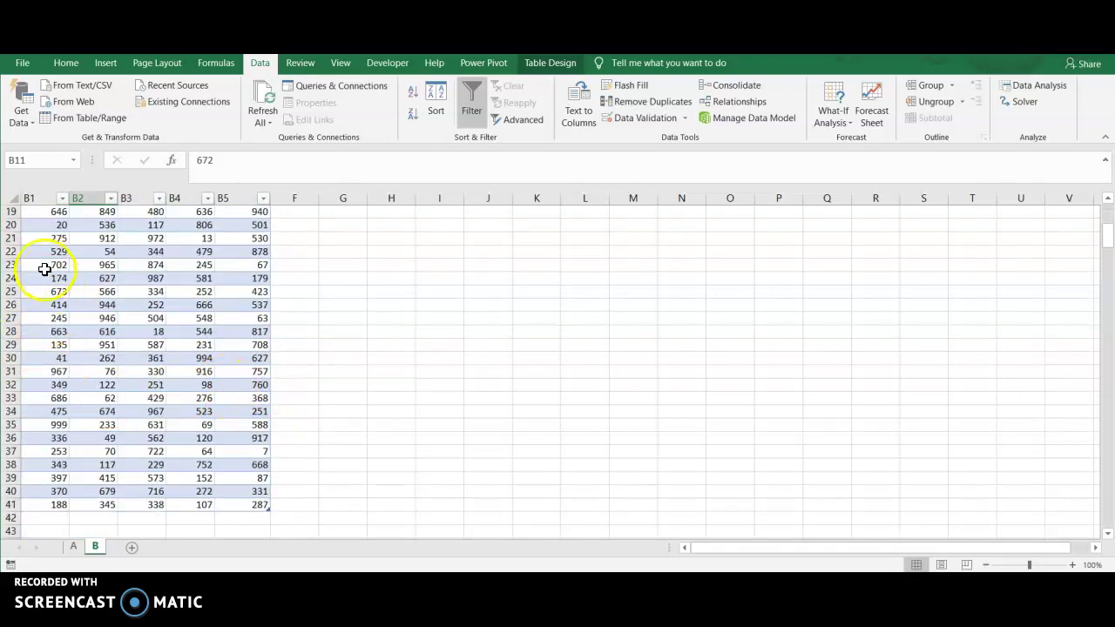
{"action": "scroll", "coordinate": [171, 433], "scroll_direction": "up", "scroll_amount": 4}
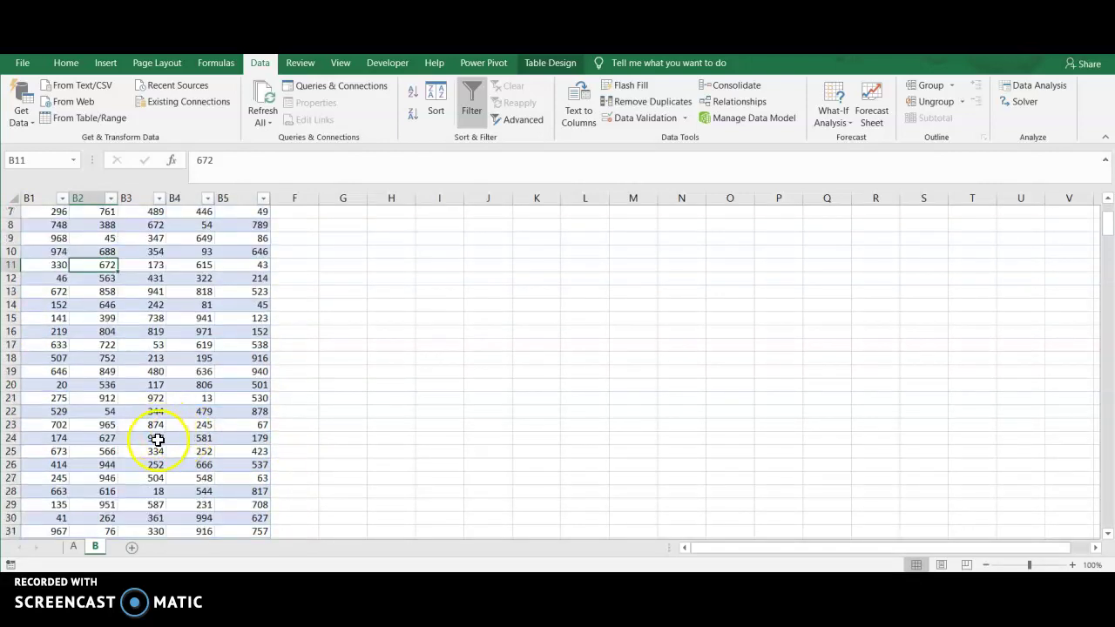
{"action": "scroll", "coordinate": [157, 440], "scroll_direction": "up", "scroll_amount": 2}
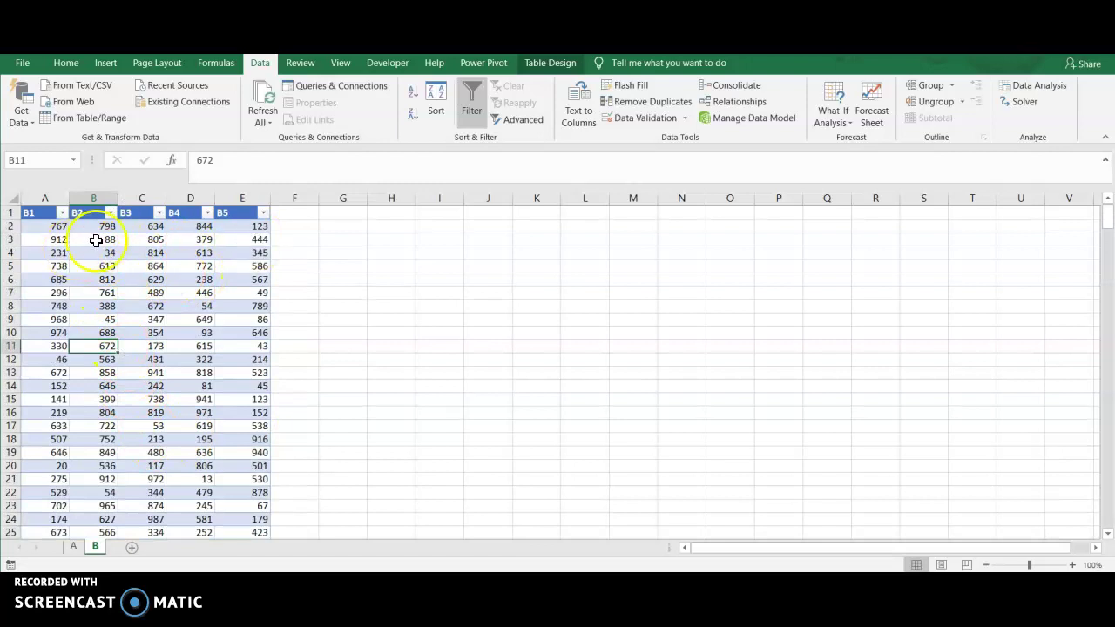
- Examine the row groups of sheet B's table, comparing columns B1 to B4 with column B5 down to the last row
{"action": "left_click_drag", "start_coordinate": [49, 231], "coordinate": [251, 467]}
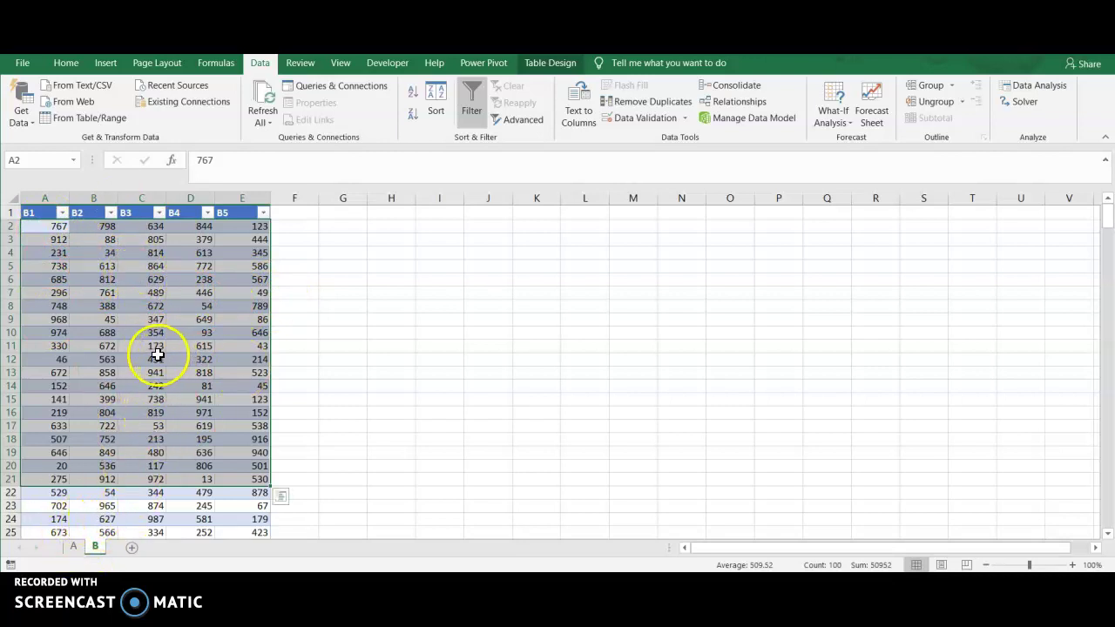
{"action": "left_click_drag", "start_coordinate": [49, 355], "coordinate": [198, 475]}
{"action": "left_click_drag", "start_coordinate": [257, 359], "coordinate": [250, 477]}
{"action": "scroll", "coordinate": [92, 451], "scroll_direction": "down", "scroll_amount": 2}
{"action": "scroll", "coordinate": [93, 451], "scroll_direction": "down", "scroll_amount": 2}
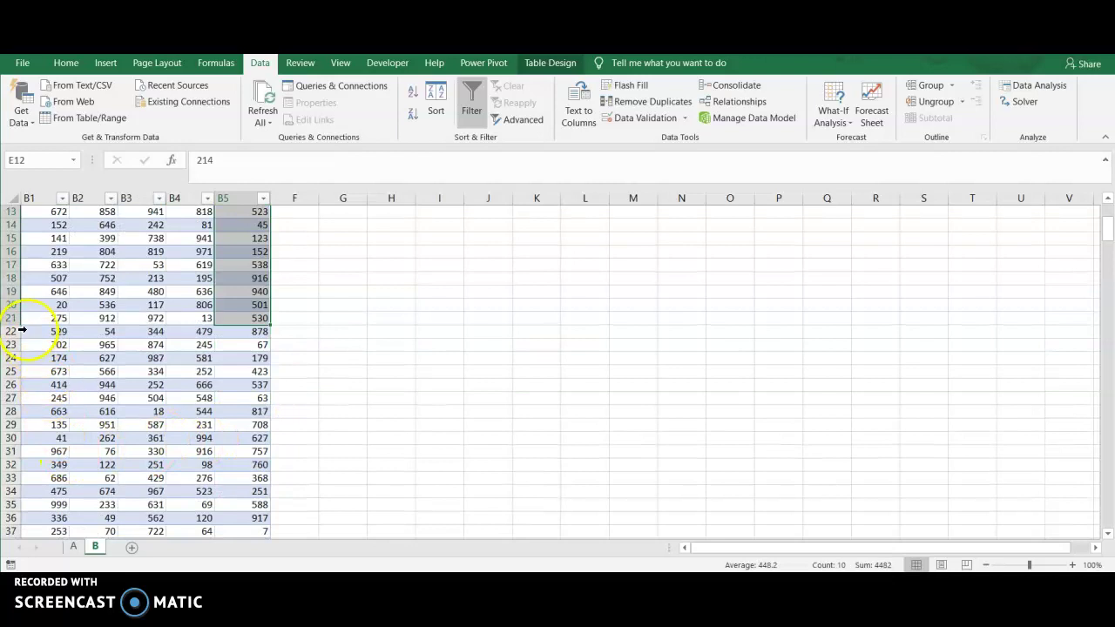
{"action": "left_click_drag", "start_coordinate": [40, 343], "coordinate": [179, 427]}
{"action": "scroll", "coordinate": [178, 426], "scroll_direction": "down", "scroll_amount": 2}
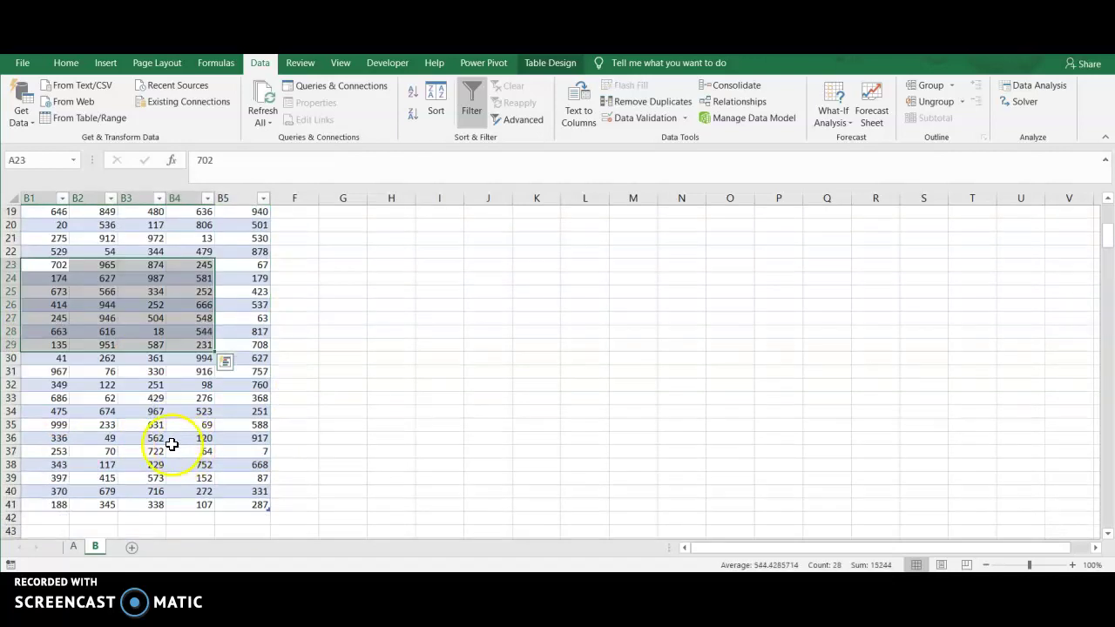
{"action": "scroll", "coordinate": [171, 444], "scroll_direction": "up", "scroll_amount": 5}
{"action": "scroll", "coordinate": [230, 444], "scroll_direction": "up", "scroll_amount": 1}
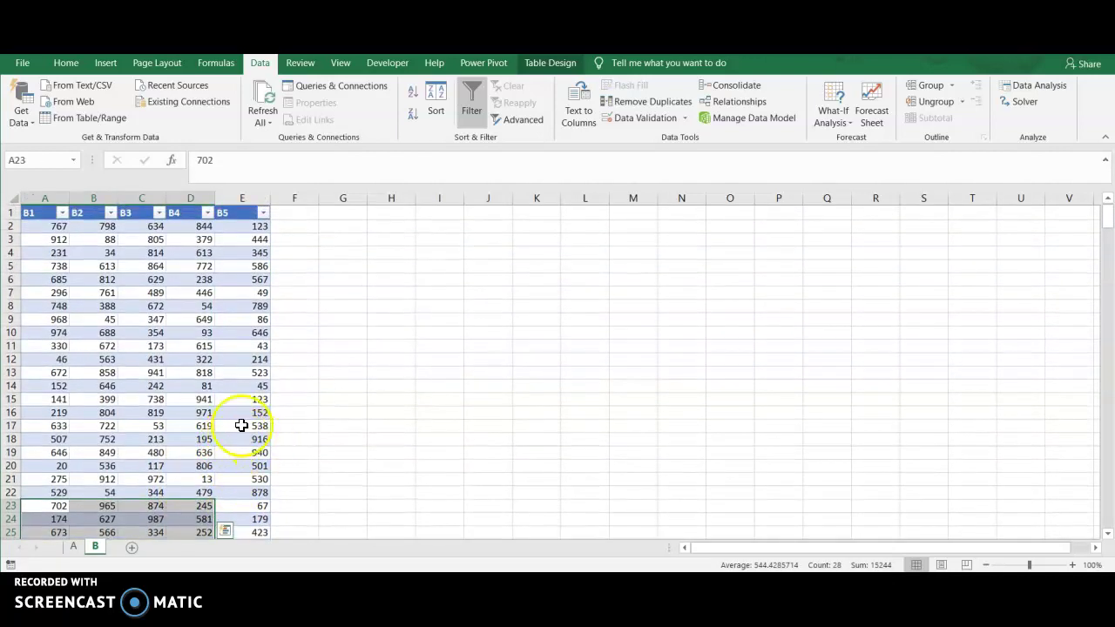
- Create a Power Query query from the table on sheet B and close the editor, keeping the changes
{"action": "left_click", "coordinate": [155, 292]}
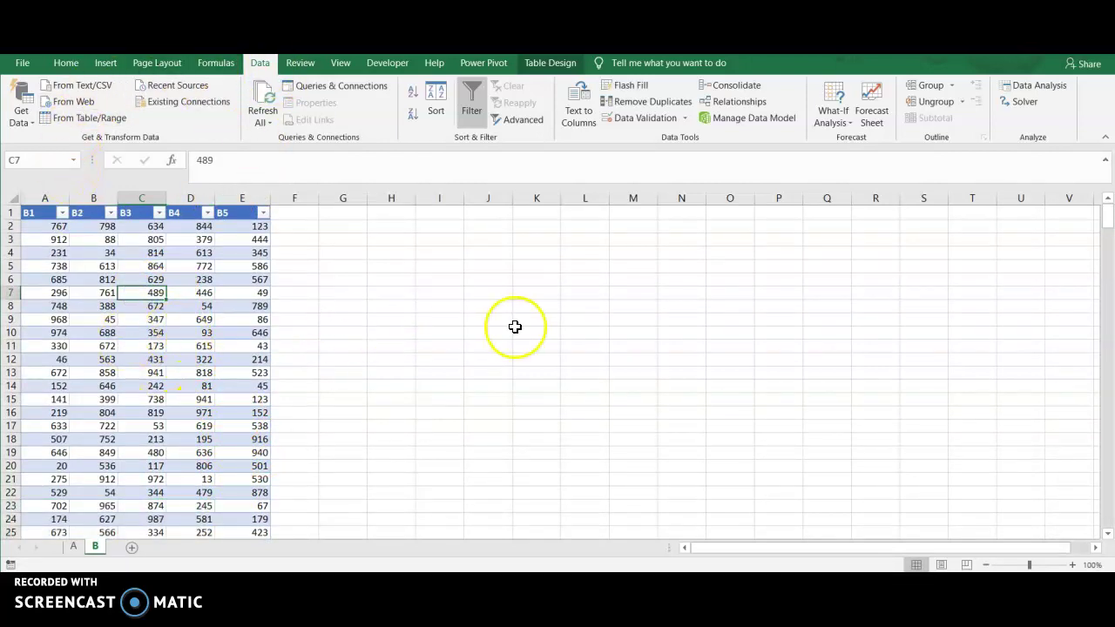
{"action": "left_click", "coordinate": [75, 122]}
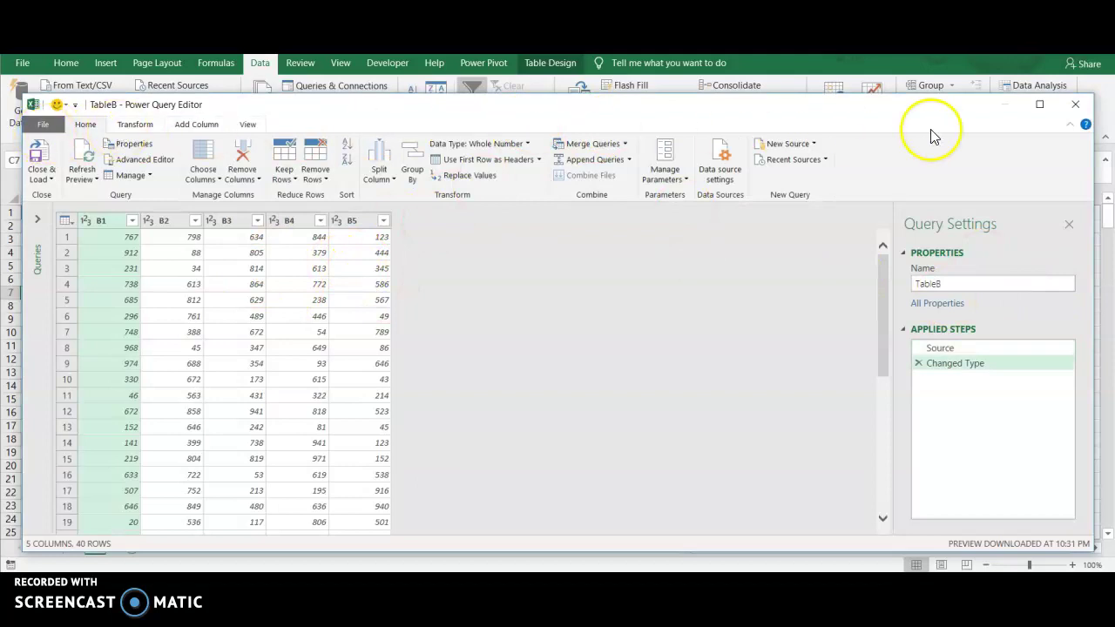
{"action": "left_click", "coordinate": [1080, 110]}
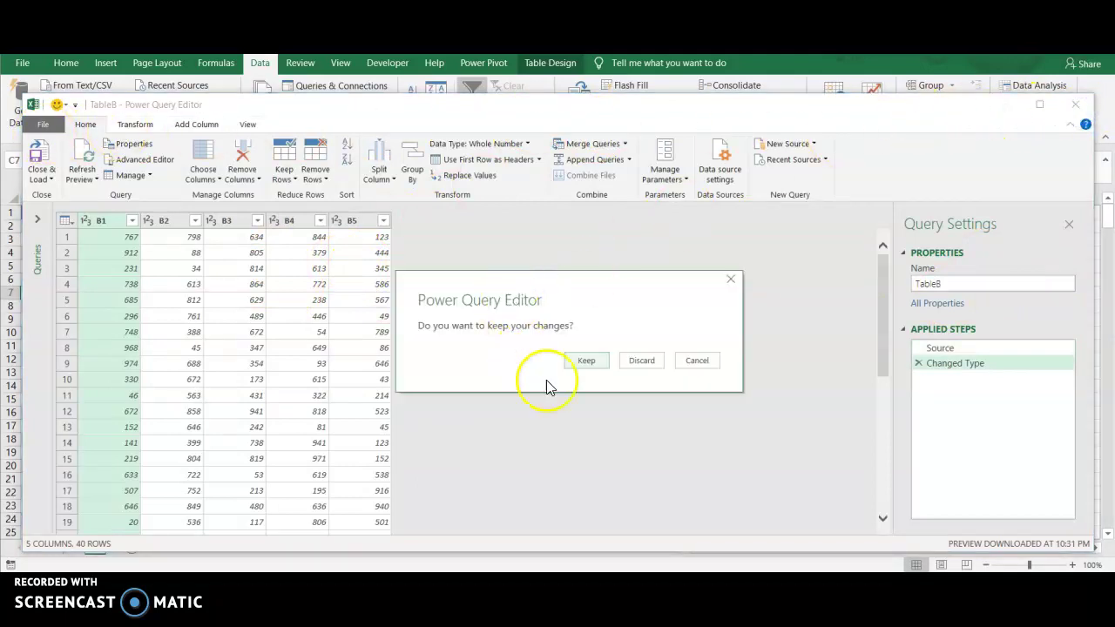
{"action": "left_click", "coordinate": [588, 364]}
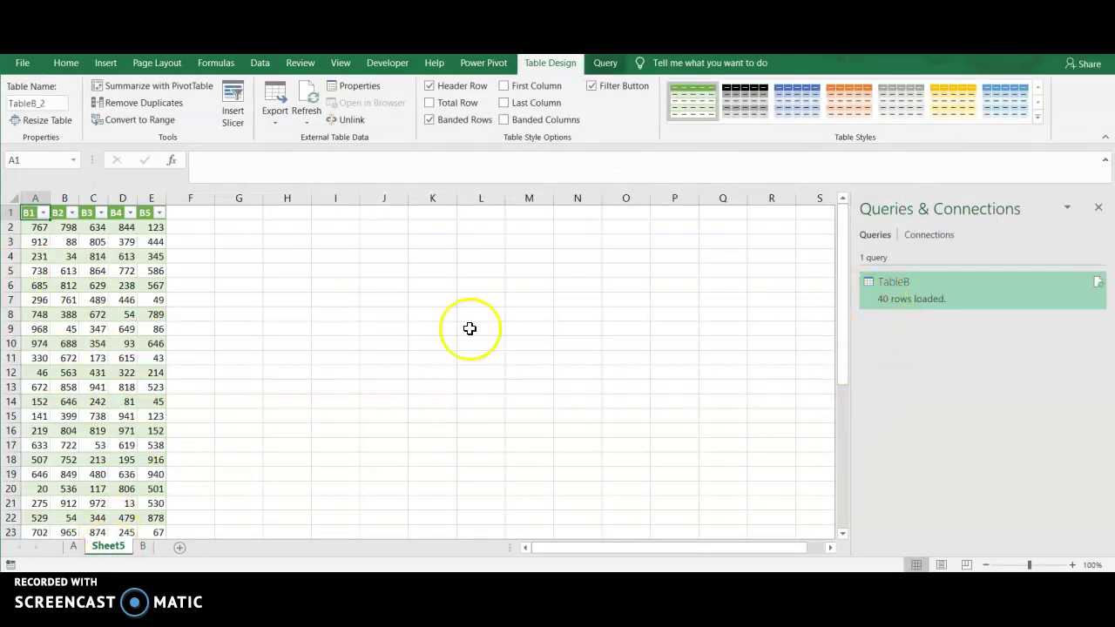
- Permanently delete Sheet5, which holds the loaded output of the TableB query
{"action": "right_click", "coordinate": [109, 552]}
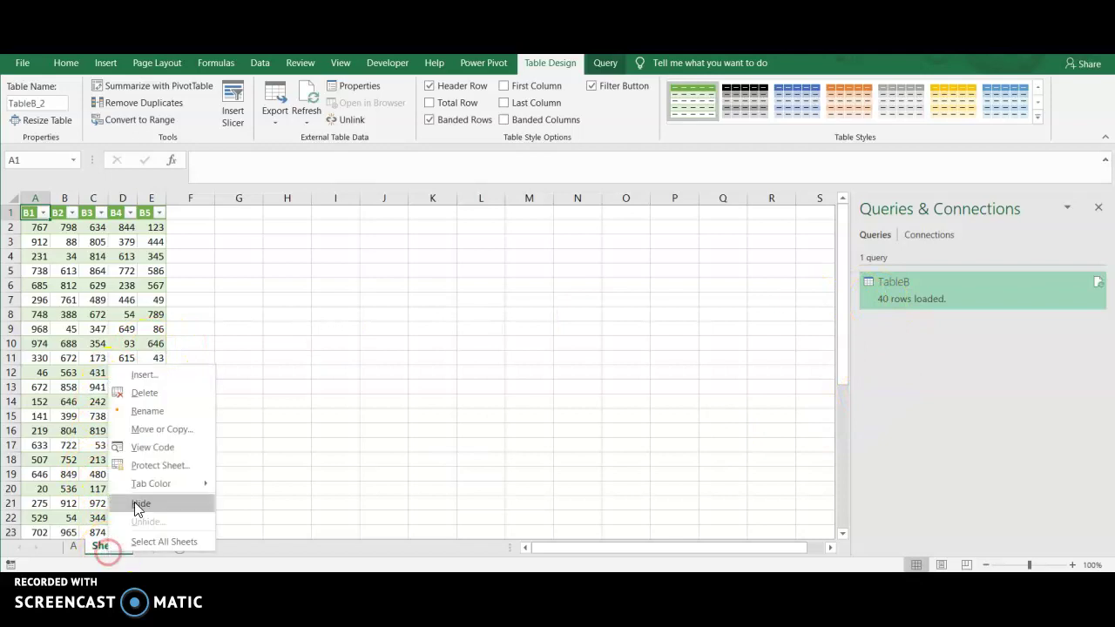
{"action": "left_click", "coordinate": [148, 394]}
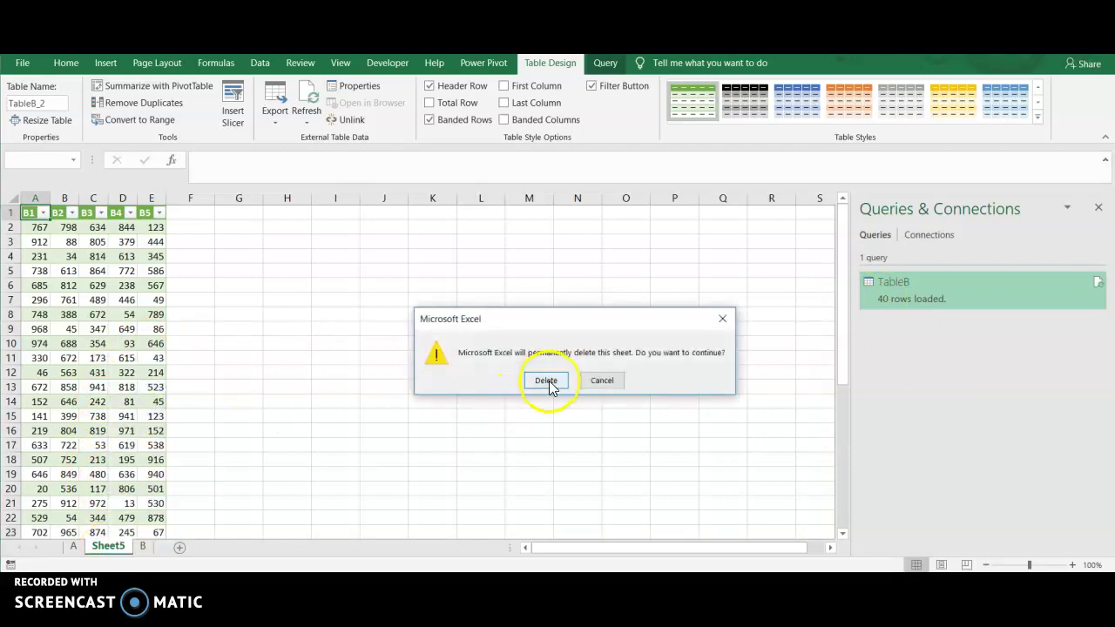
{"action": "left_click", "coordinate": [544, 380]}
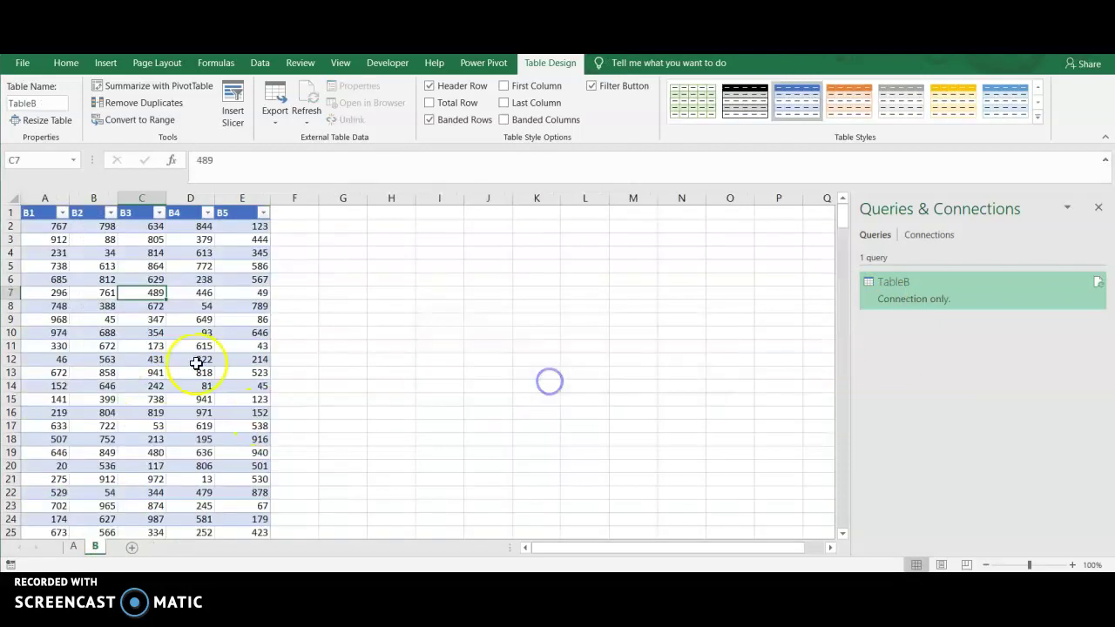
- Create a Power Query query from the table on sheet A and close the editor, keeping the changes
{"action": "left_click", "coordinate": [75, 546]}
{"action": "left_click", "coordinate": [130, 347]}
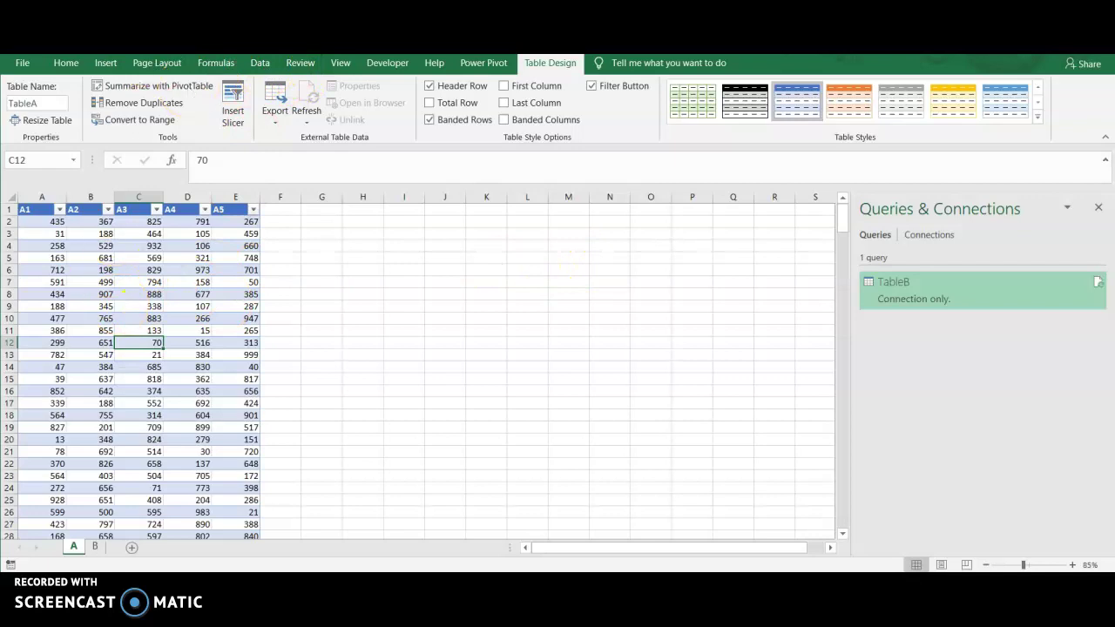
{"action": "left_click", "coordinate": [260, 62]}
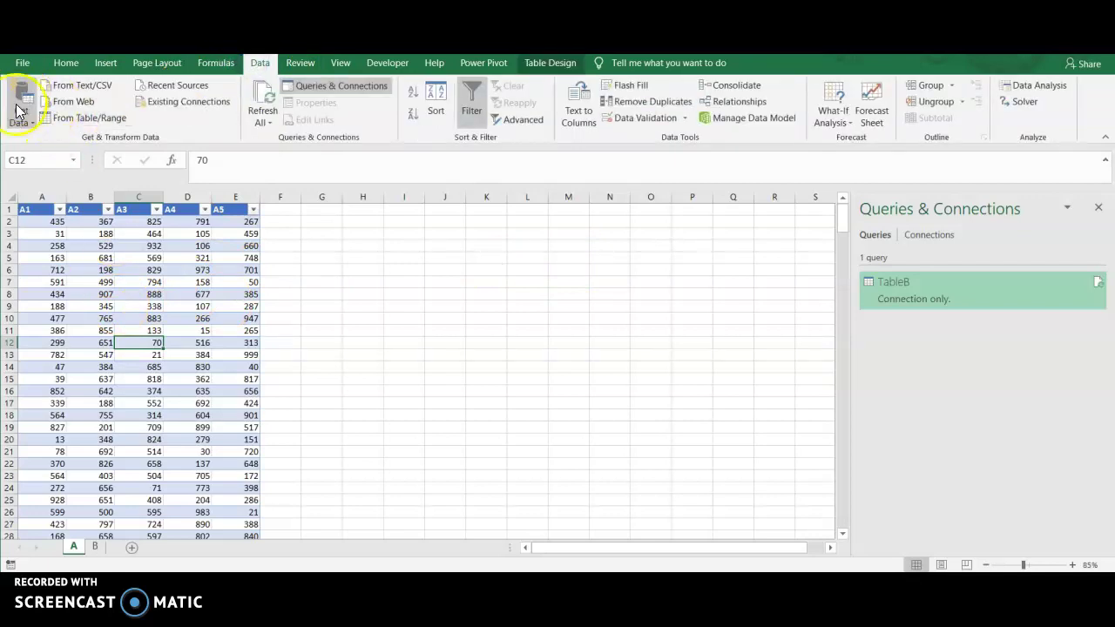
{"action": "left_click", "coordinate": [85, 122]}
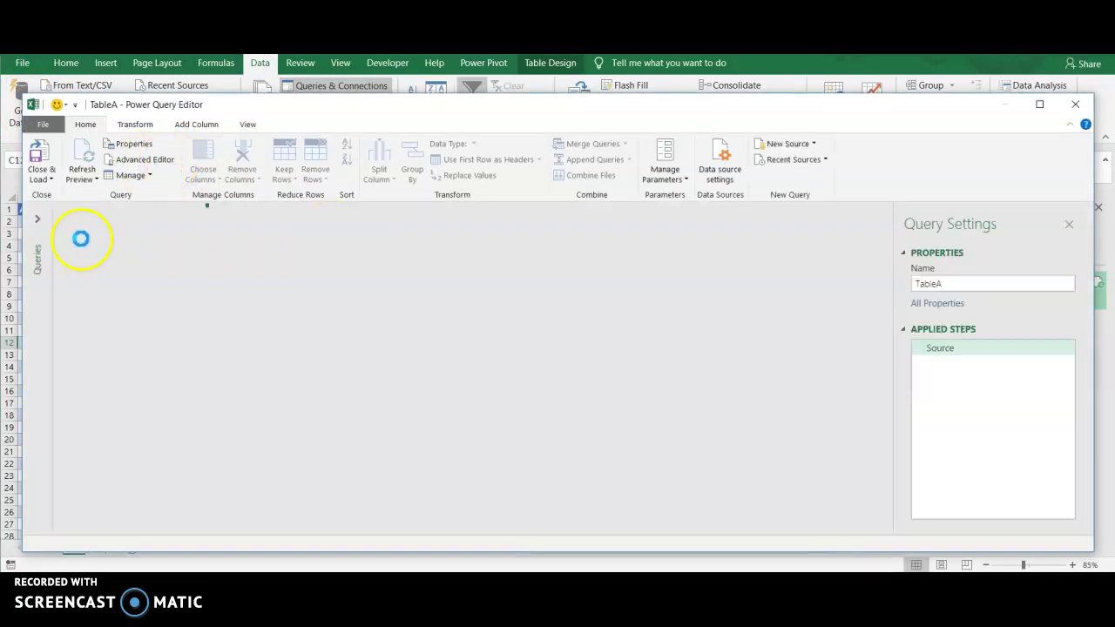
{"action": "left_click", "coordinate": [1075, 104]}
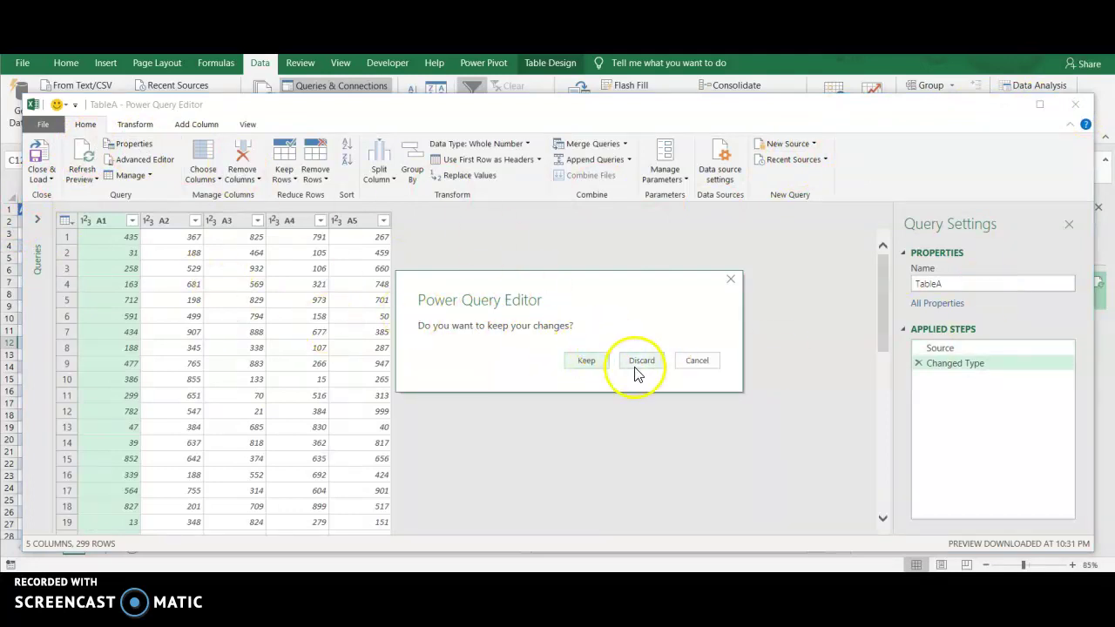
{"action": "left_click", "coordinate": [590, 362]}
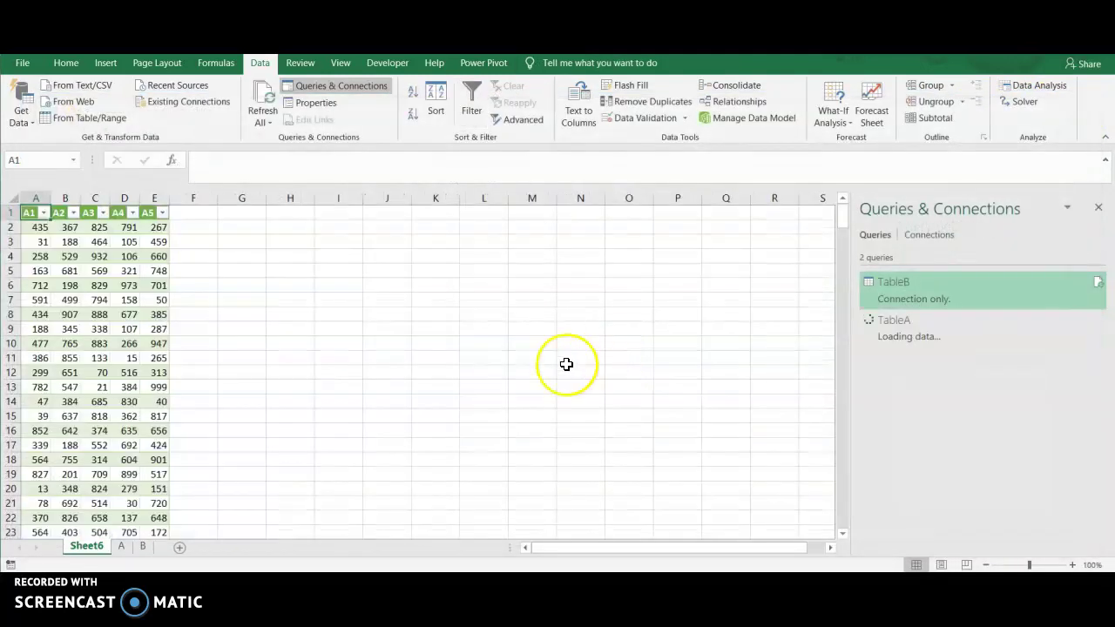
- Permanently delete Sheet6, which holds the loaded output of the TableA query
{"action": "right_click", "coordinate": [87, 546]}
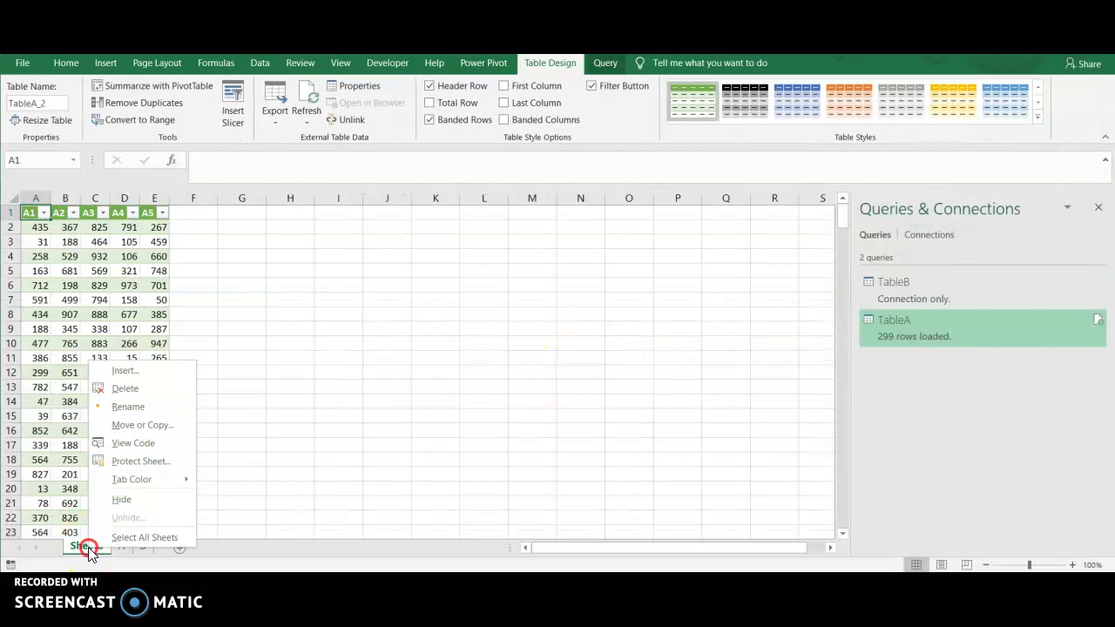
{"action": "left_click", "coordinate": [125, 389]}
{"action": "left_click", "coordinate": [541, 380]}
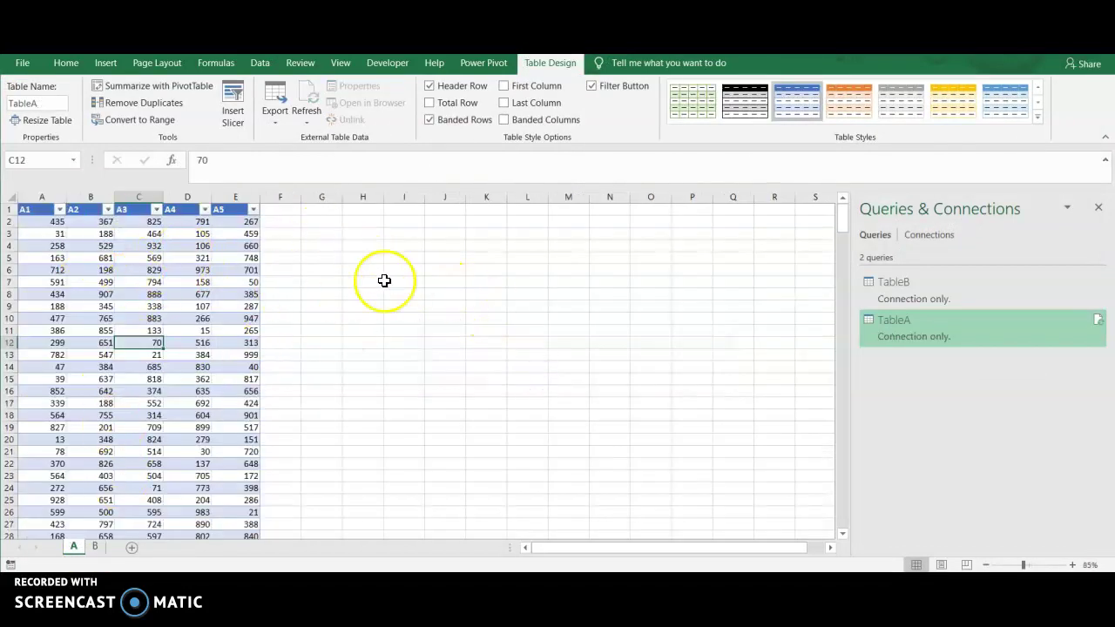
- Set up a Merge query with TableA as the first table, TableB as the second, and a Left Outer join
{"action": "left_click", "coordinate": [263, 66]}
{"action": "left_click", "coordinate": [22, 118]}
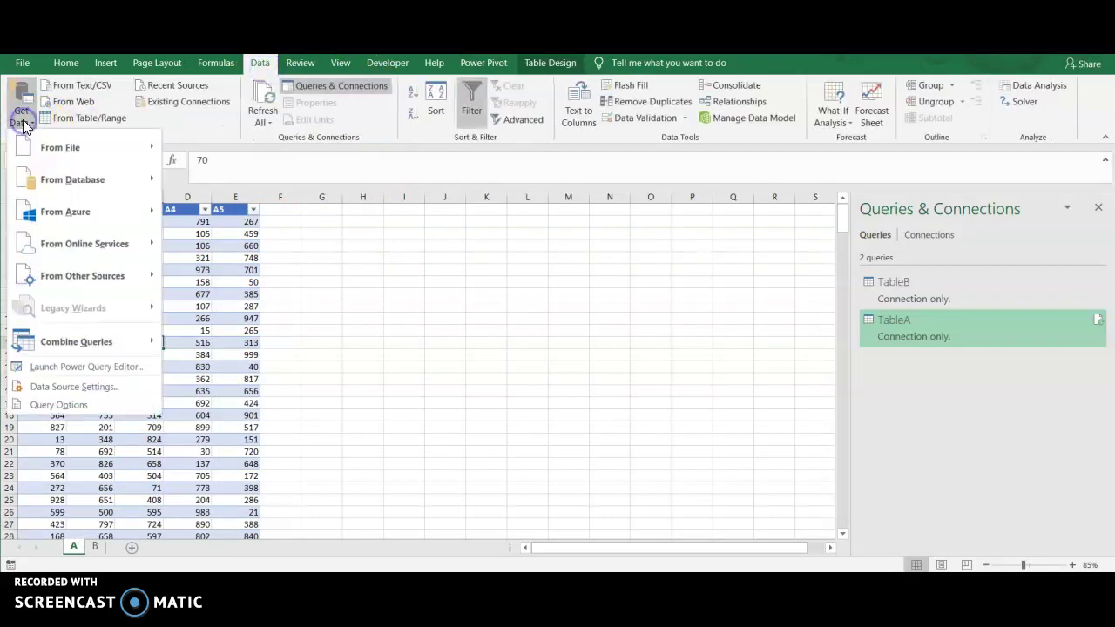
{"action": "left_click", "coordinate": [85, 346]}
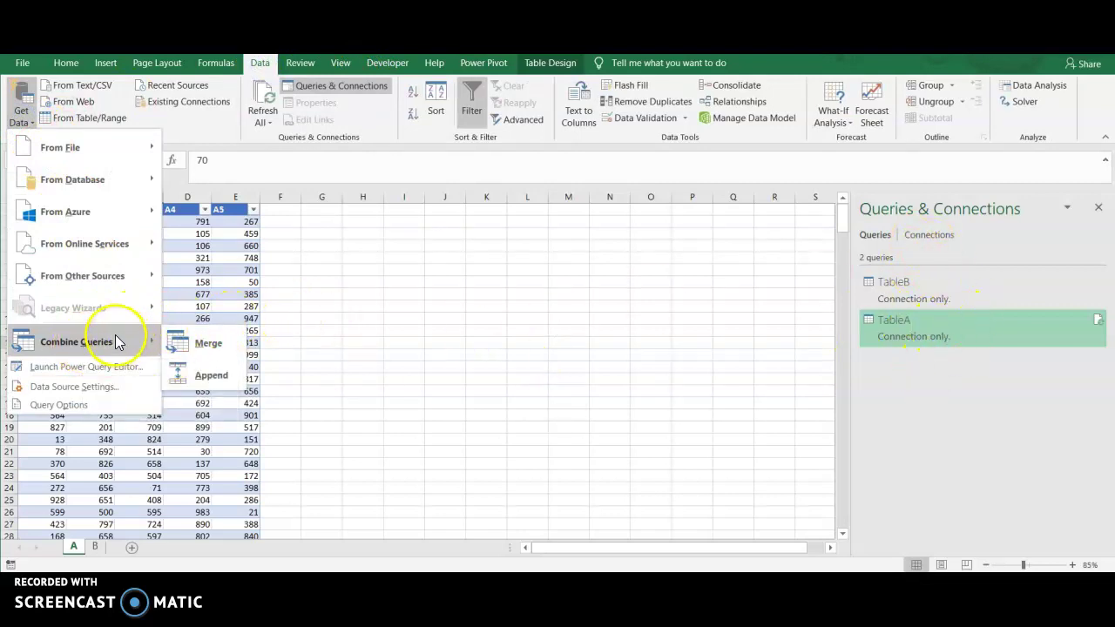
{"action": "left_click", "coordinate": [197, 344]}
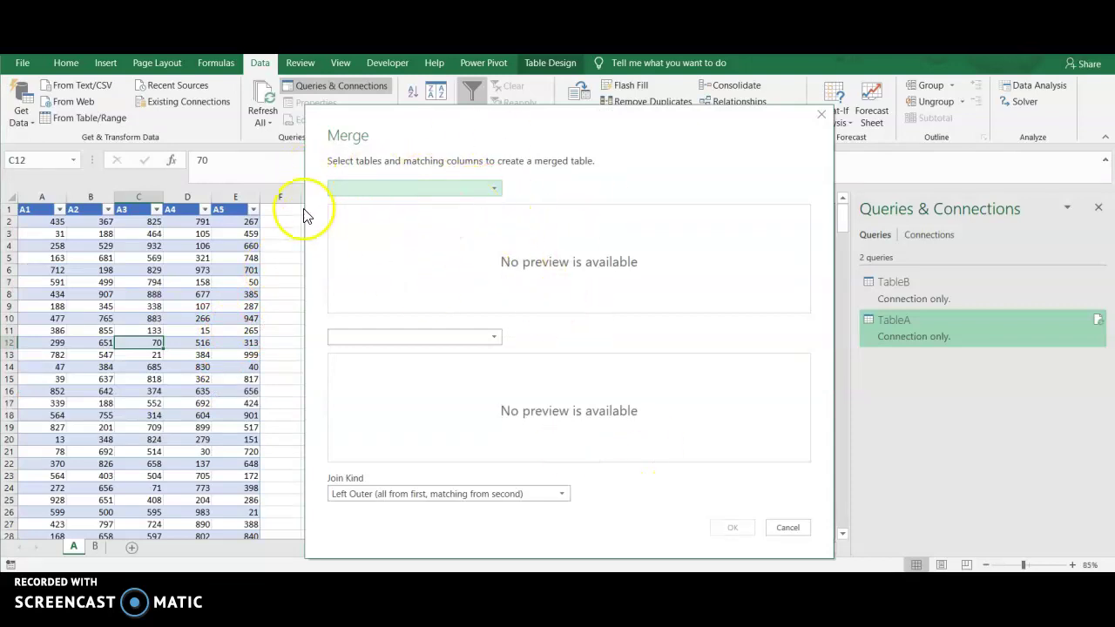
{"action": "left_click", "coordinate": [498, 190]}
{"action": "left_click", "coordinate": [445, 212]}
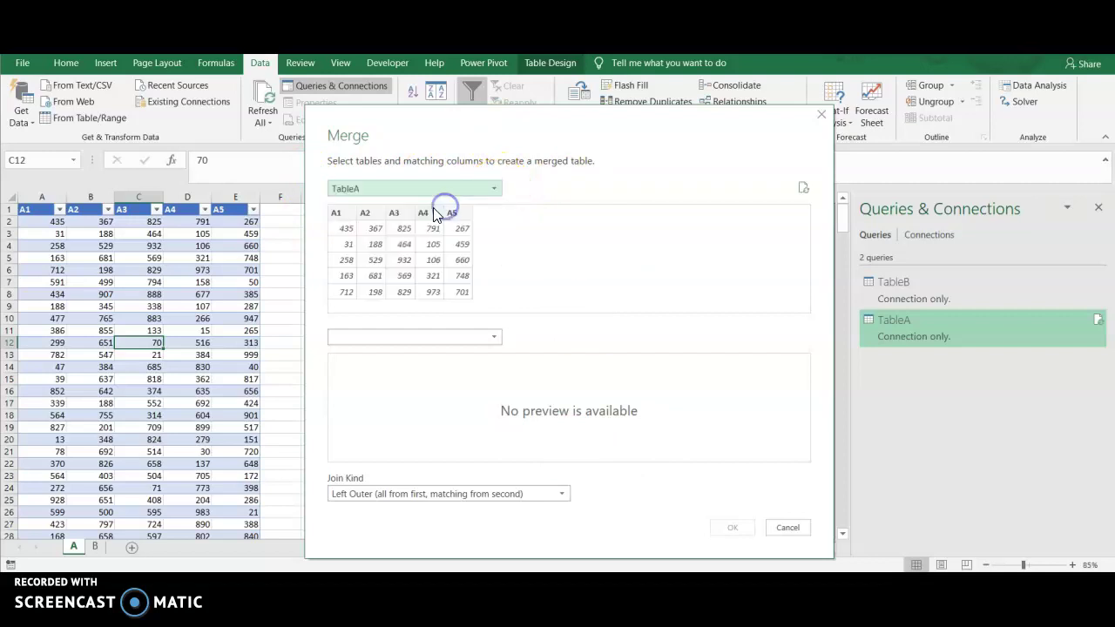
{"action": "left_click", "coordinate": [494, 338]}
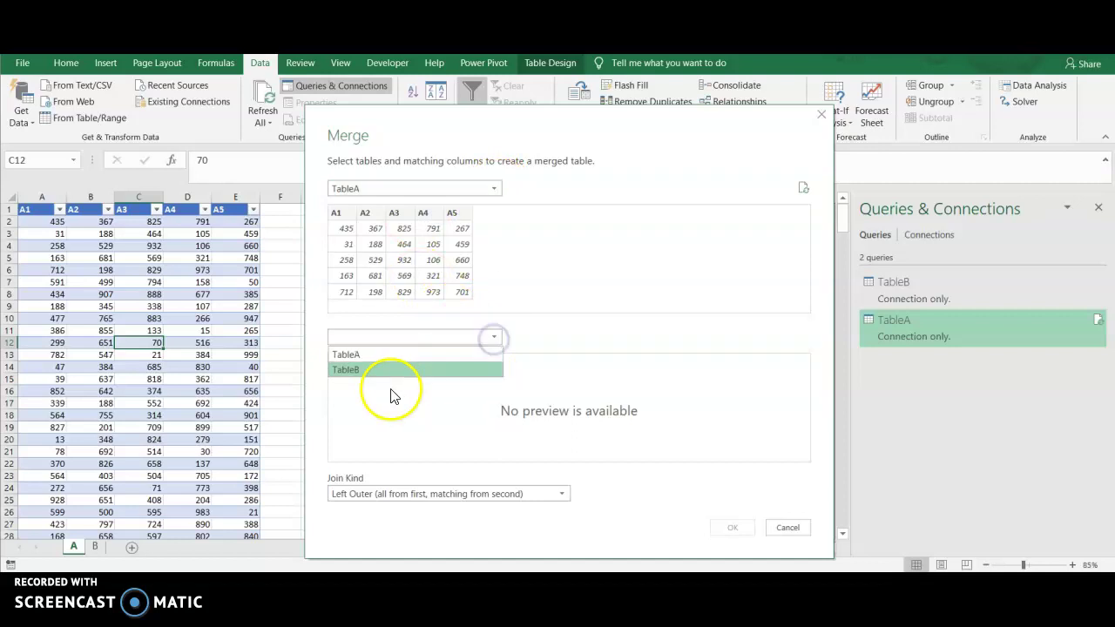
{"action": "left_click", "coordinate": [349, 371]}
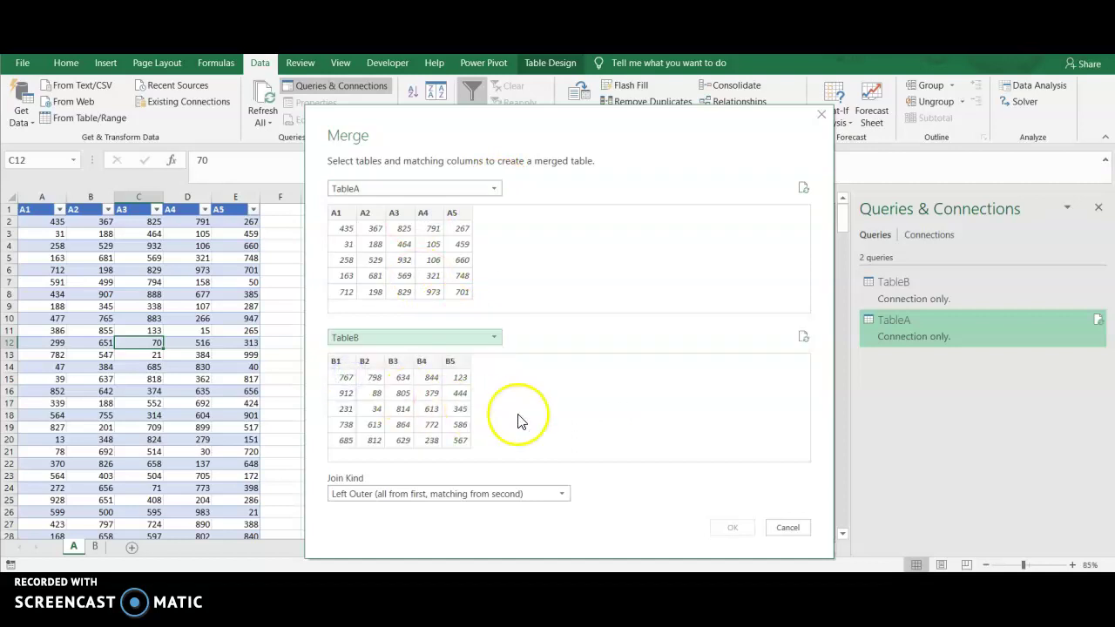
{"action": "left_click", "coordinate": [562, 496]}
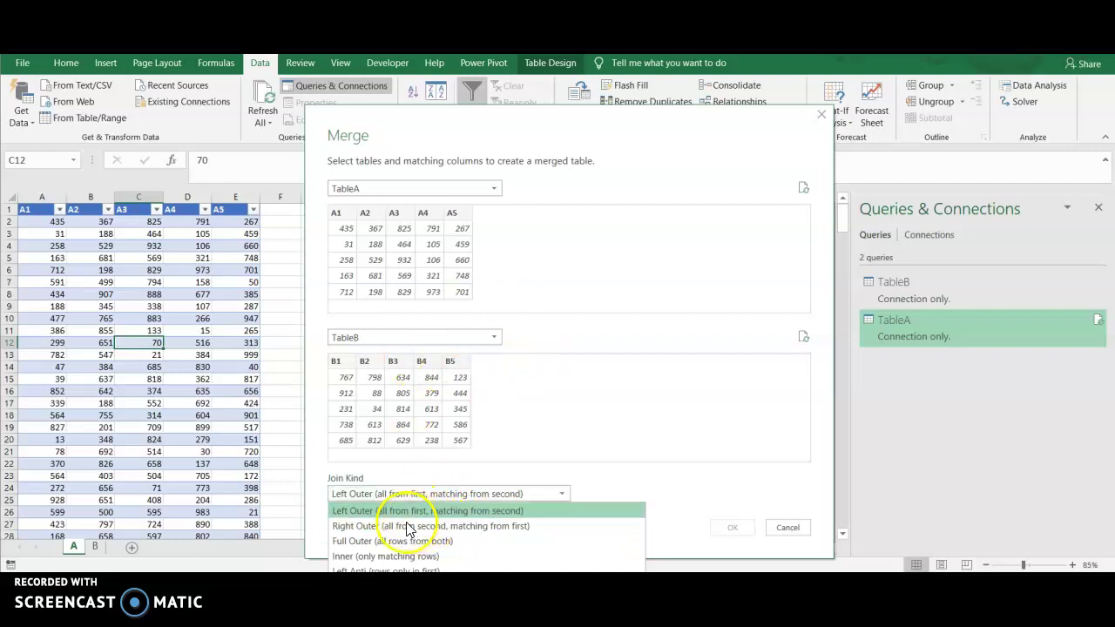
{"action": "left_click", "coordinate": [360, 514]}
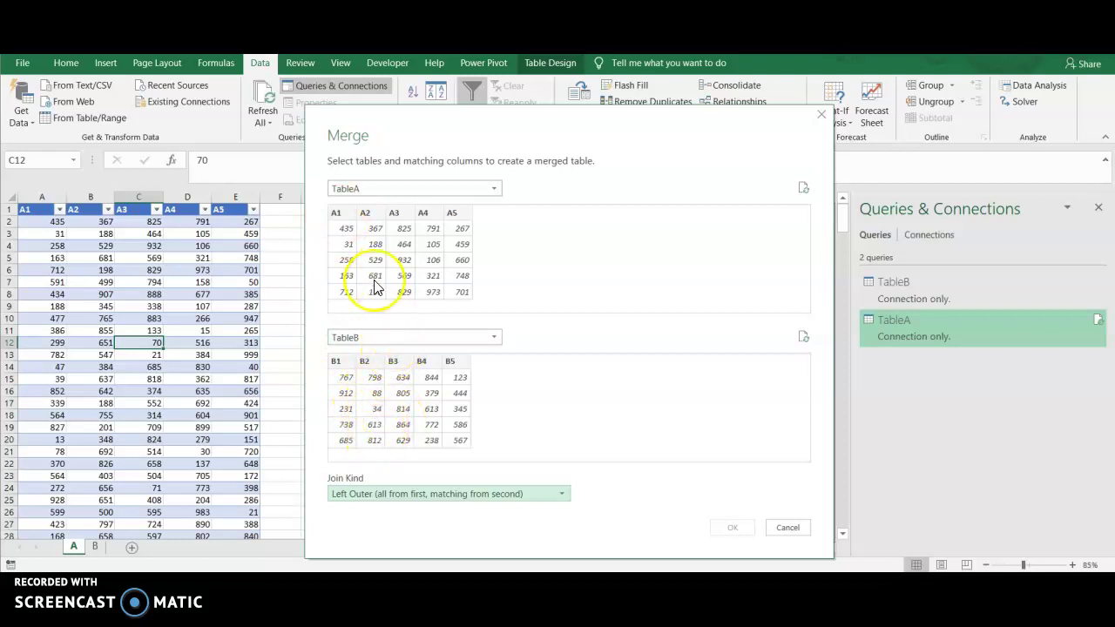
- Match columns A1 to A4 of TableA with B1 to B4 of TableB in the same order and create the merged query
{"action": "left_click", "coordinate": [341, 216]}
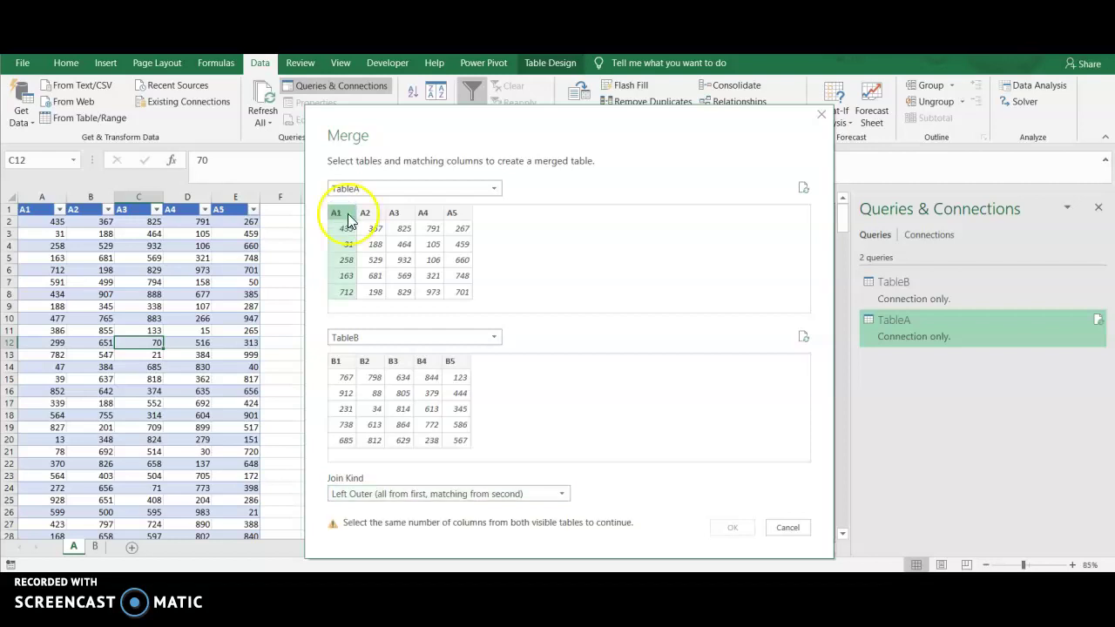
{"action": "left_click", "coordinate": [339, 362]}
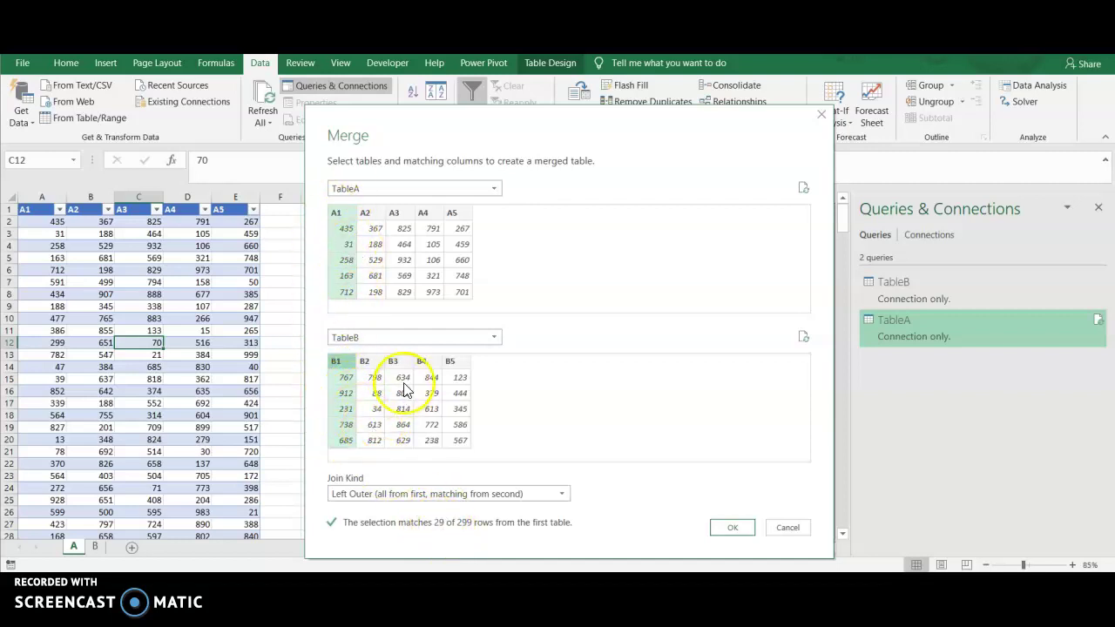
{"action": "left_click", "coordinate": [370, 218], "text": "ctrl"}
{"action": "left_click", "coordinate": [399, 216], "text": "ctrl"}
{"action": "left_click", "coordinate": [431, 216], "text": "ctrl"}
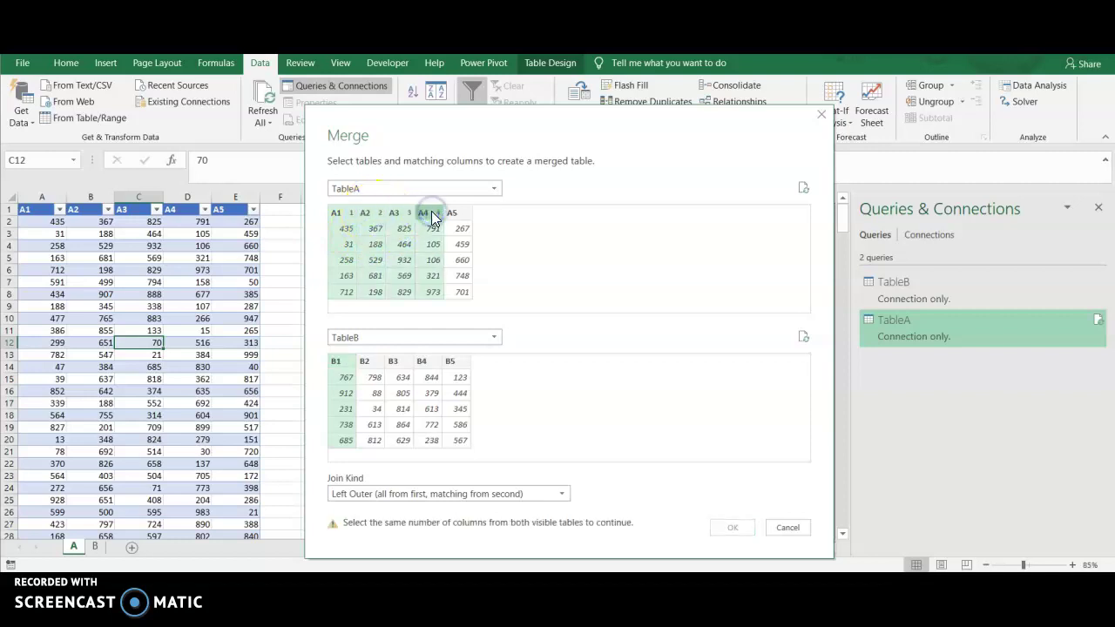
{"action": "left_click", "coordinate": [369, 360], "text": "ctrl"}
{"action": "left_click", "coordinate": [399, 361], "text": "ctrl"}
{"action": "left_click", "coordinate": [432, 361], "text": "ctrl"}
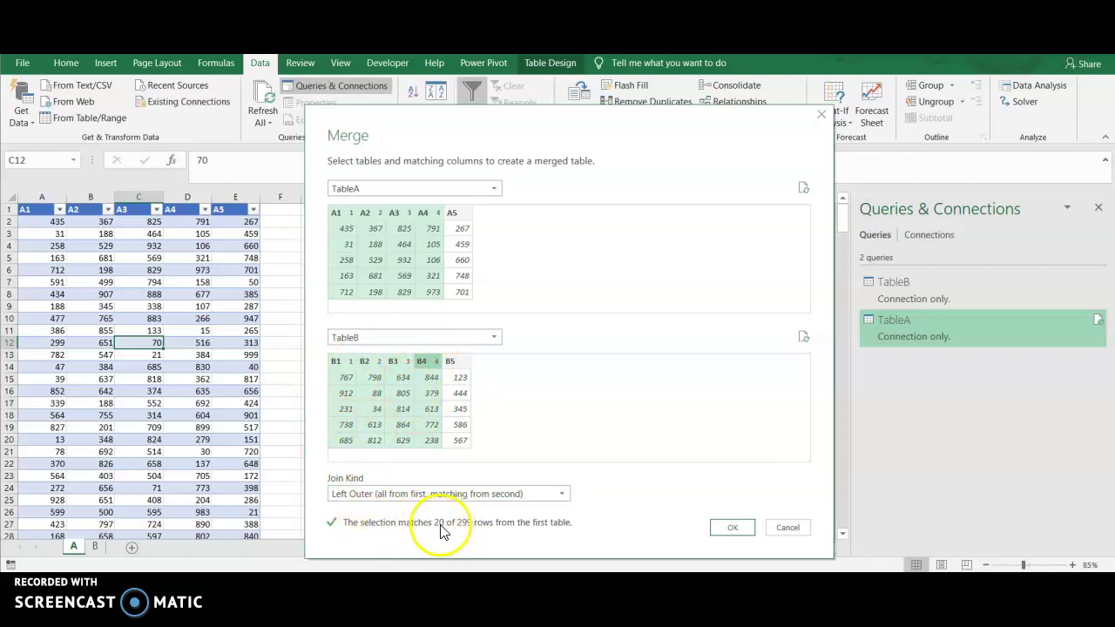
{"action": "left_click", "coordinate": [740, 532]}
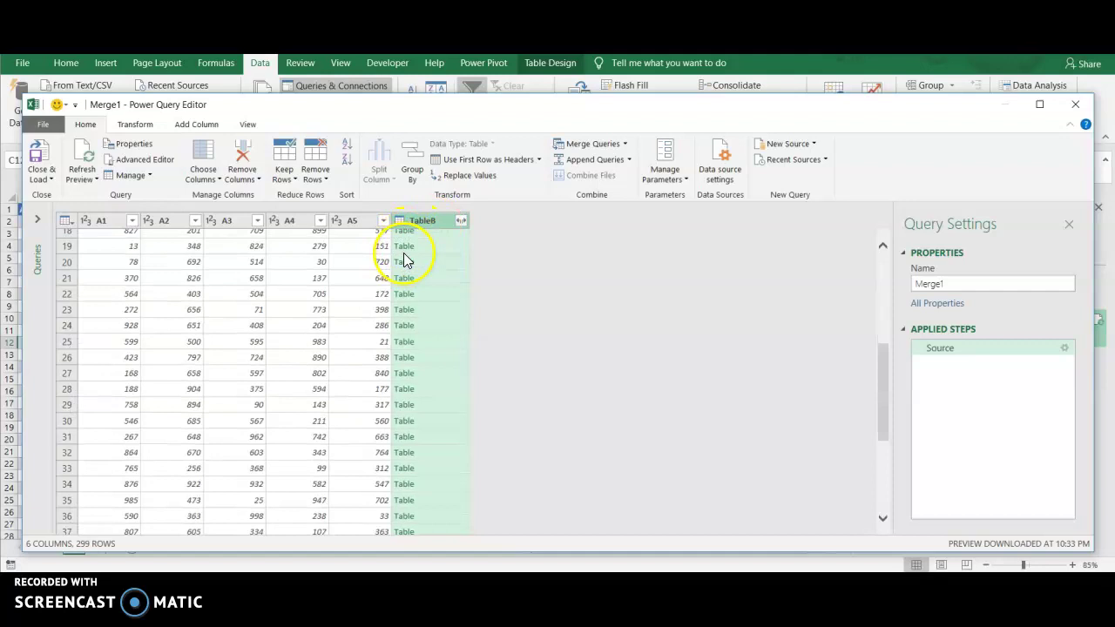
- Expand the merged TableB column to column B5 only, keeping the original column name as prefix
{"action": "left_click", "coordinate": [461, 221]}
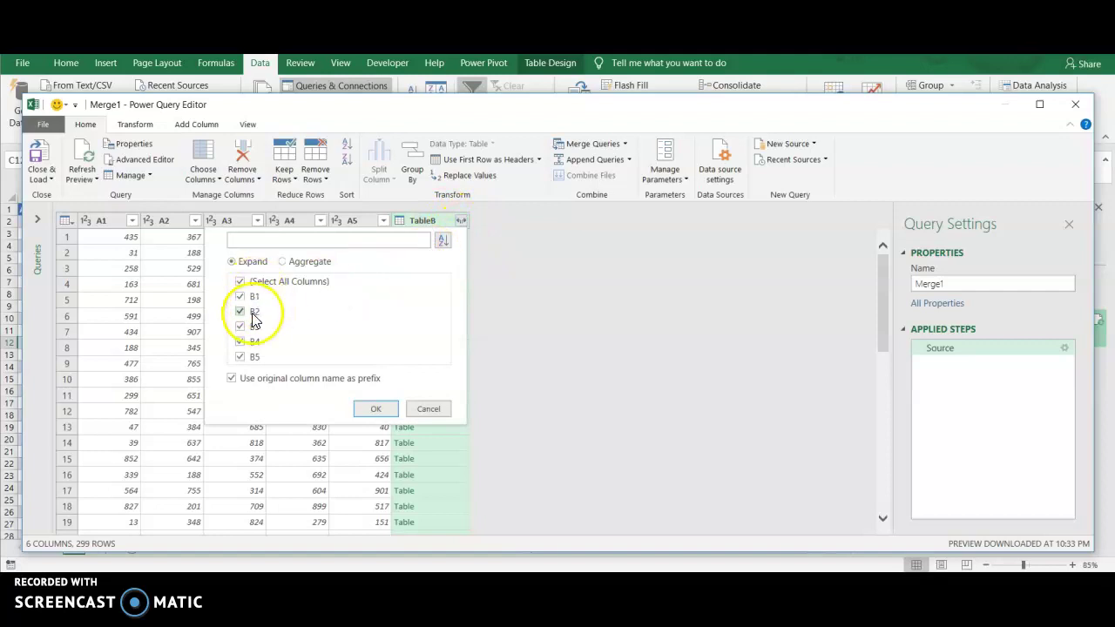
{"action": "left_click", "coordinate": [248, 283]}
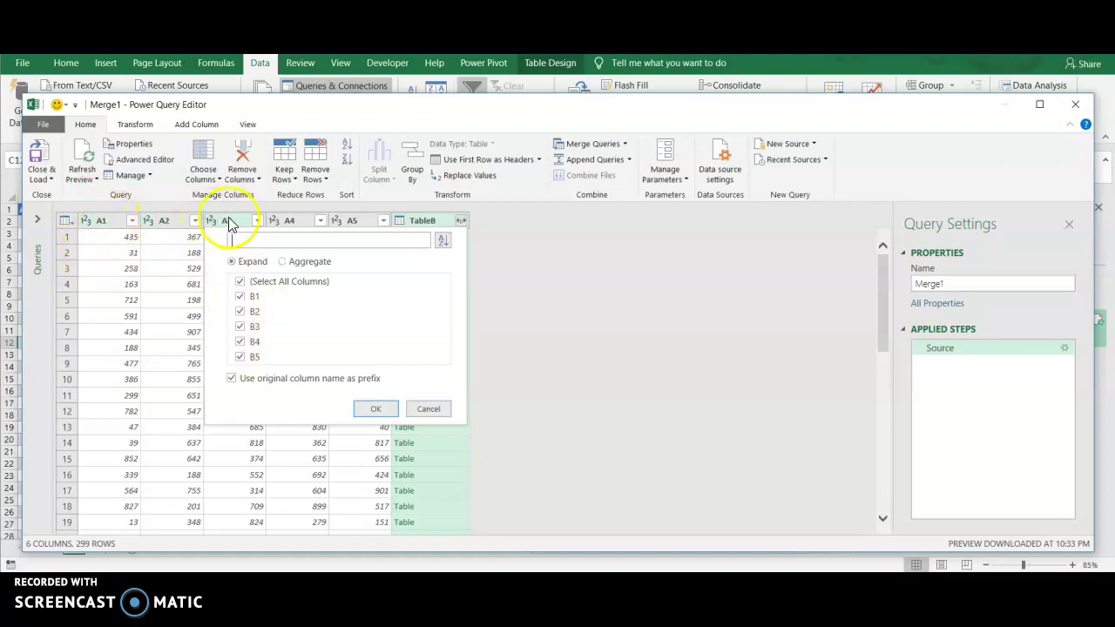
{"action": "left_click", "coordinate": [241, 296]}
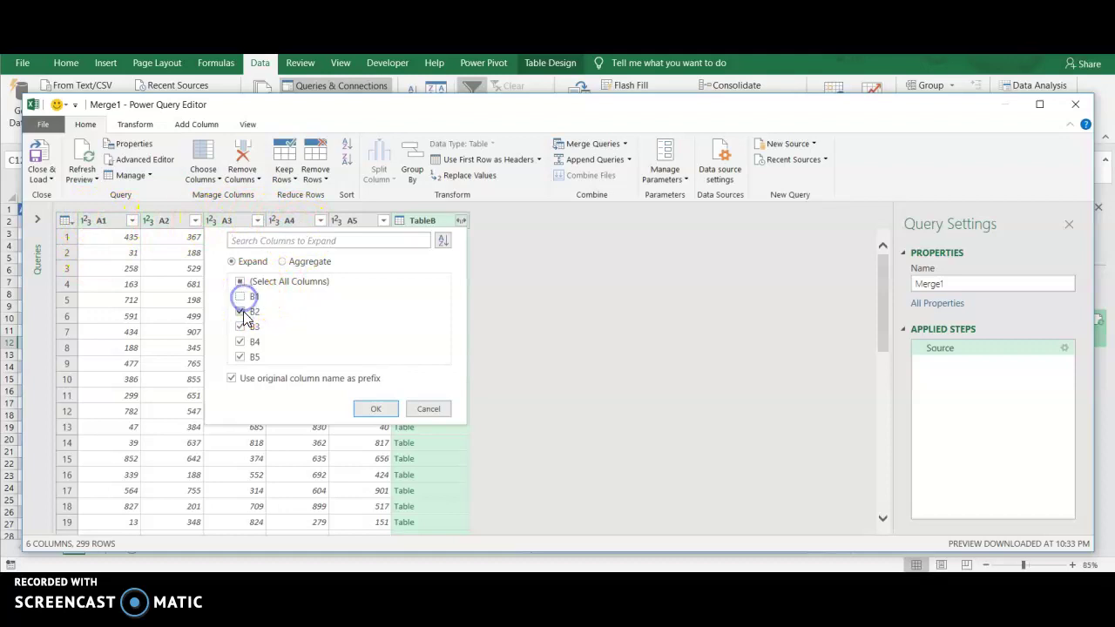
{"action": "left_click", "coordinate": [240, 341]}
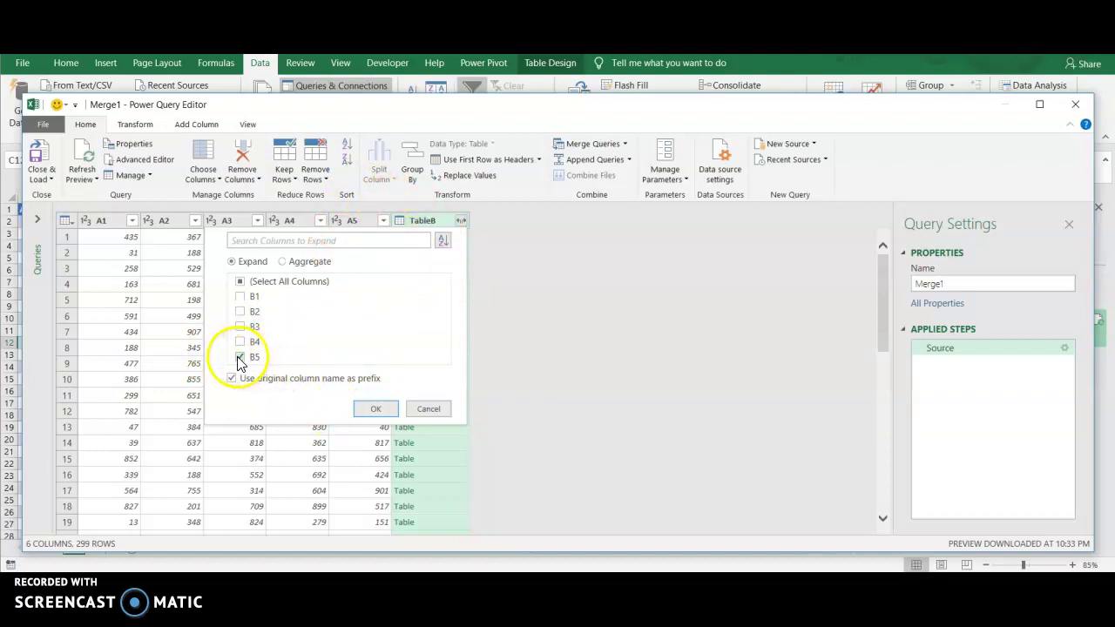
{"action": "left_click", "coordinate": [376, 406]}
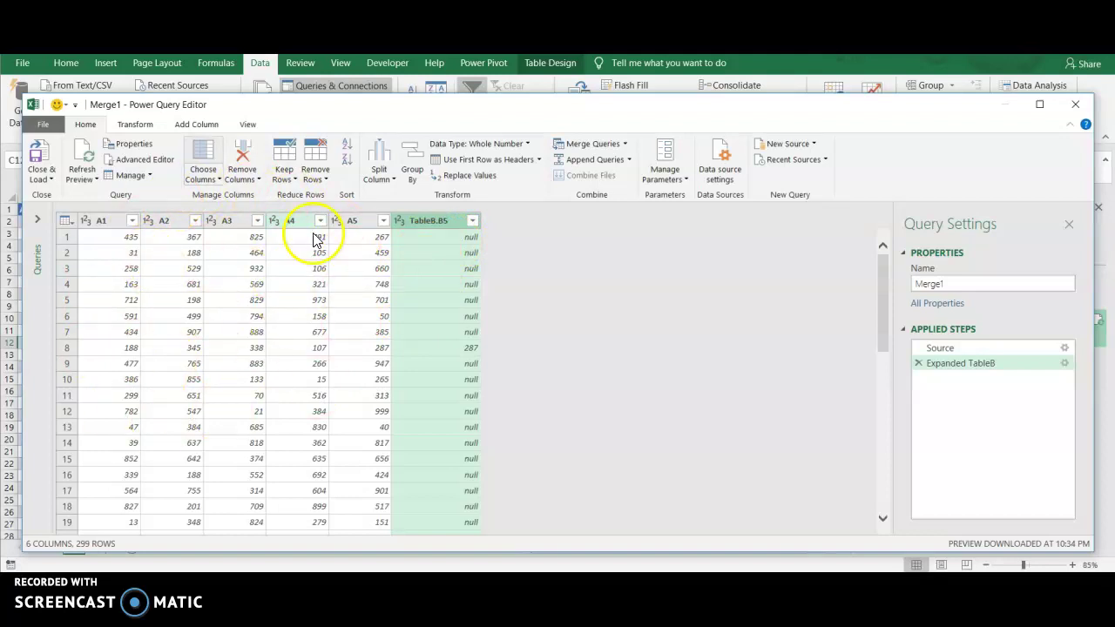
- Filter the null rows out of the TableB.B5 column and look through the remaining rows
{"action": "left_click", "coordinate": [473, 223]}
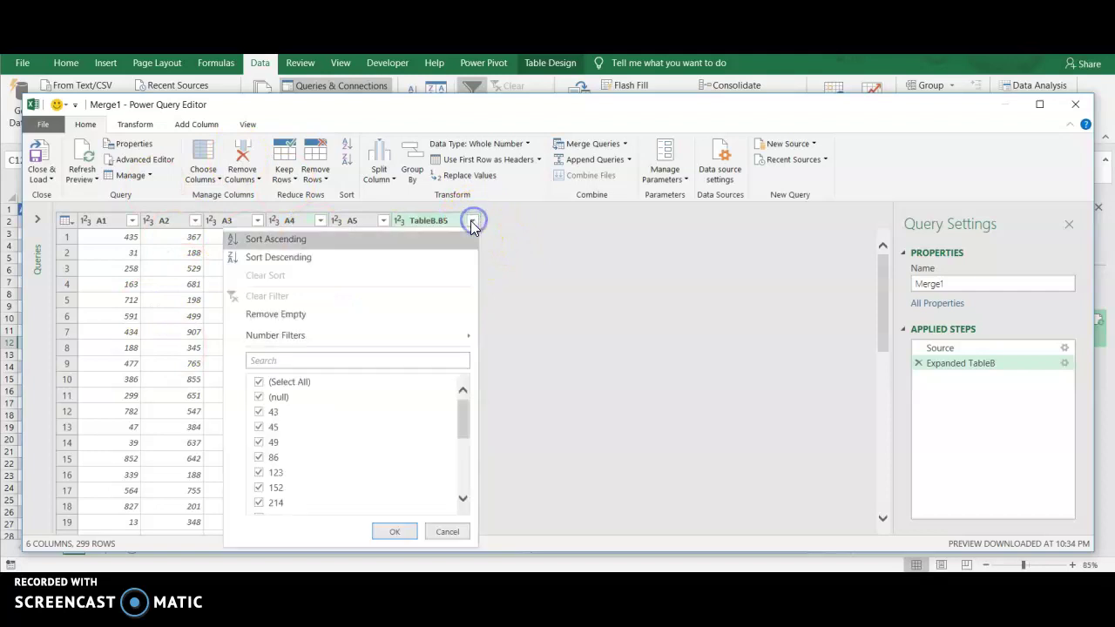
{"action": "left_click", "coordinate": [258, 397]}
{"action": "left_click", "coordinate": [395, 531]}
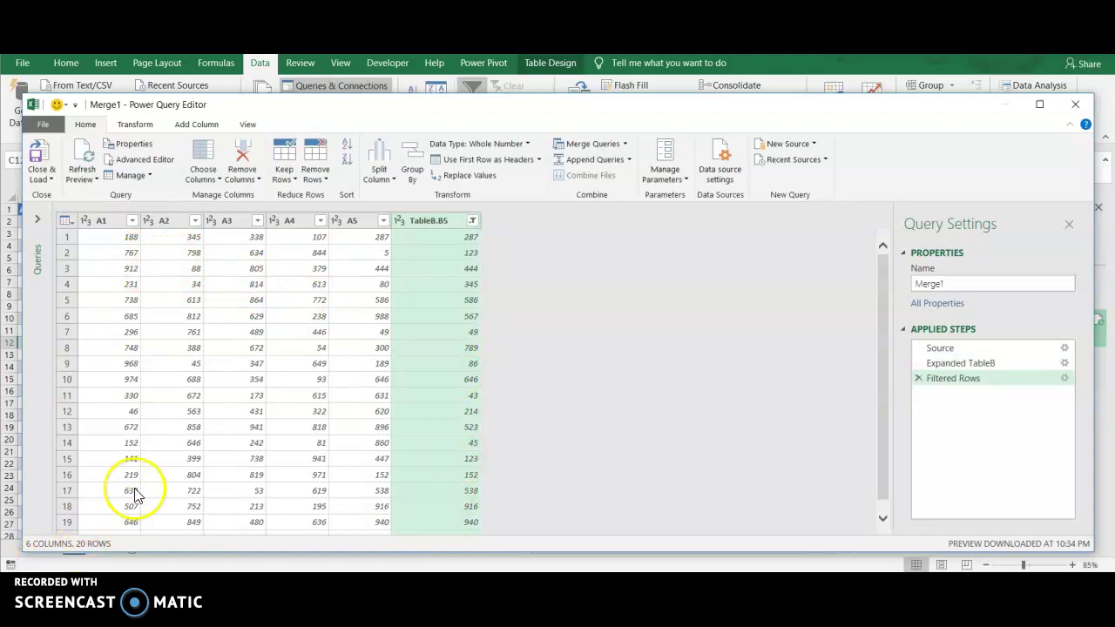
{"action": "scroll", "coordinate": [219, 316], "scroll_direction": "down", "scroll_amount": 1}
{"action": "scroll", "coordinate": [219, 325], "scroll_direction": "up", "scroll_amount": 1}
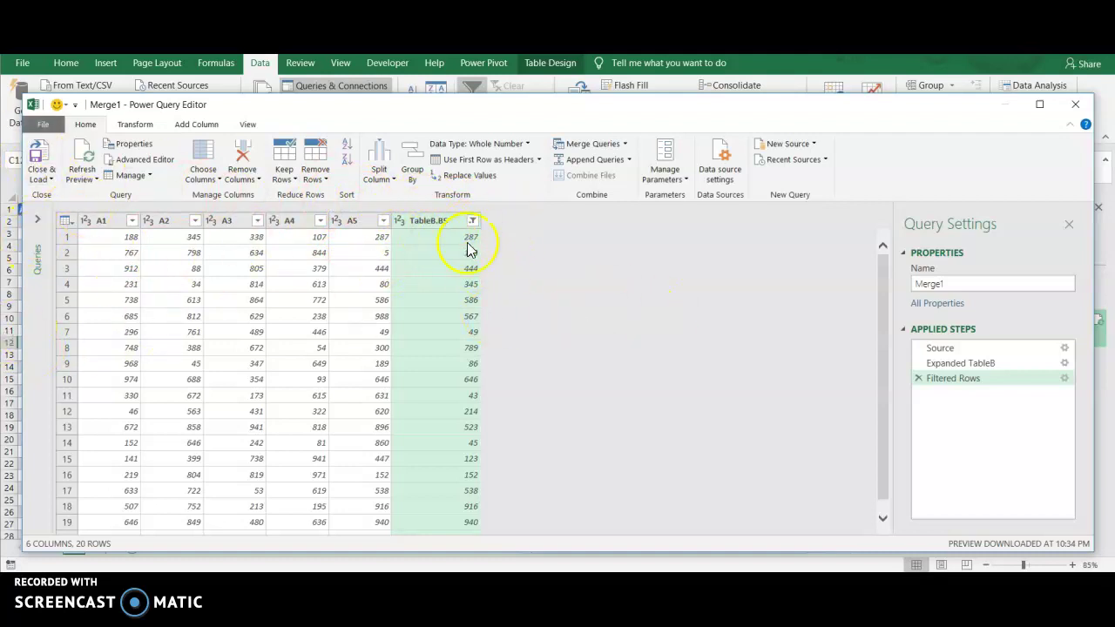
- Add a custom column to the merged query with the formula =([A5]=[TableB.B5]), keeping the column name Custom
{"action": "left_click", "coordinate": [208, 127]}
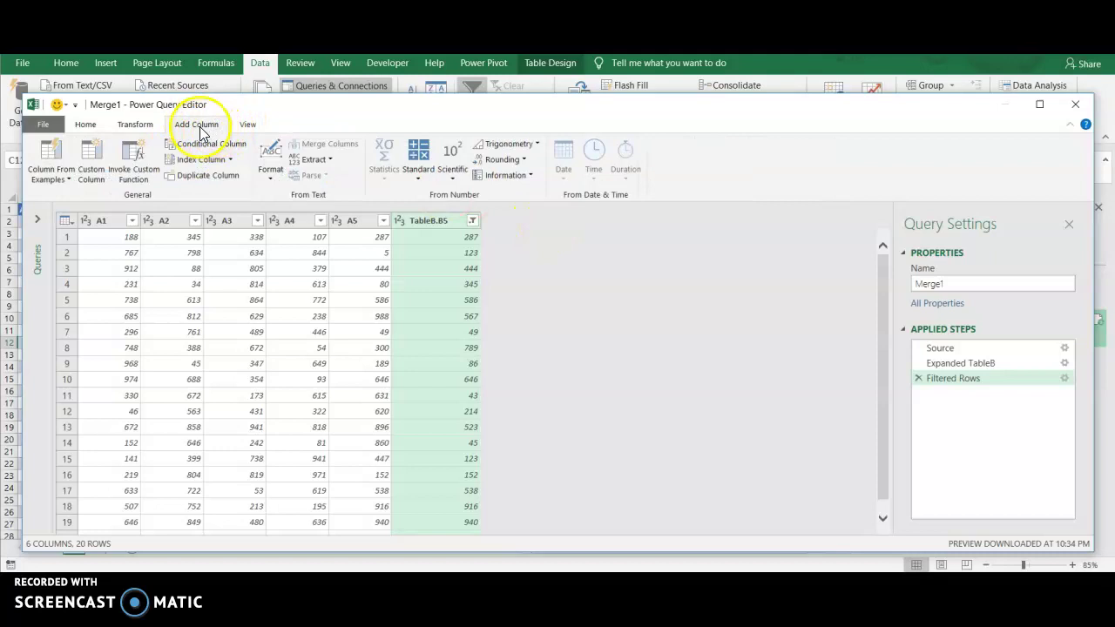
{"action": "left_click", "coordinate": [96, 155]}
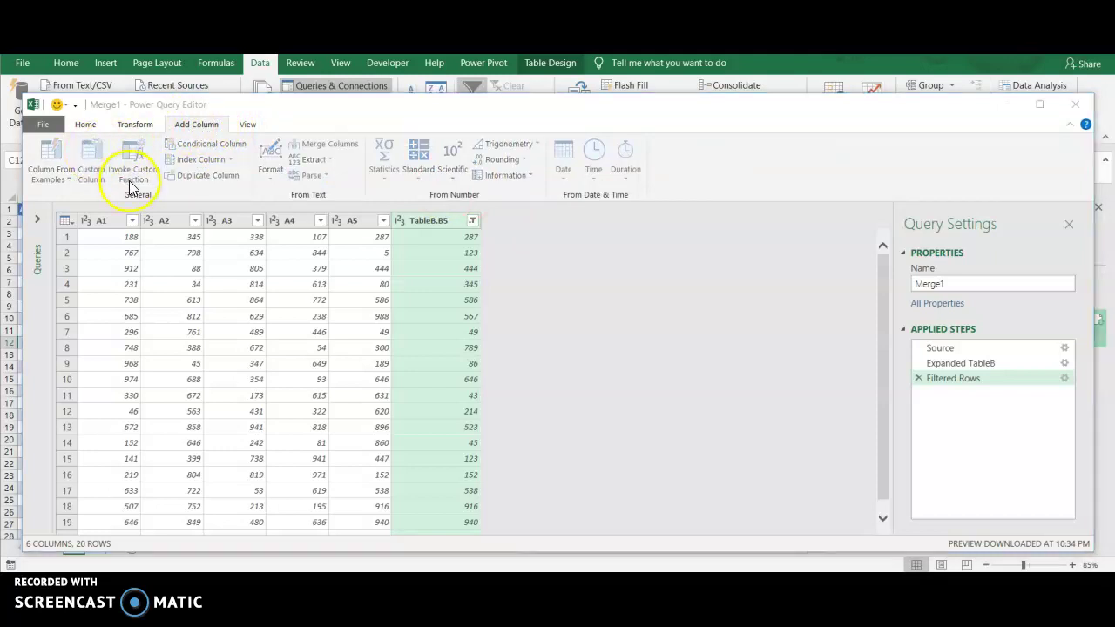
{"action": "left_click", "coordinate": [368, 291]}
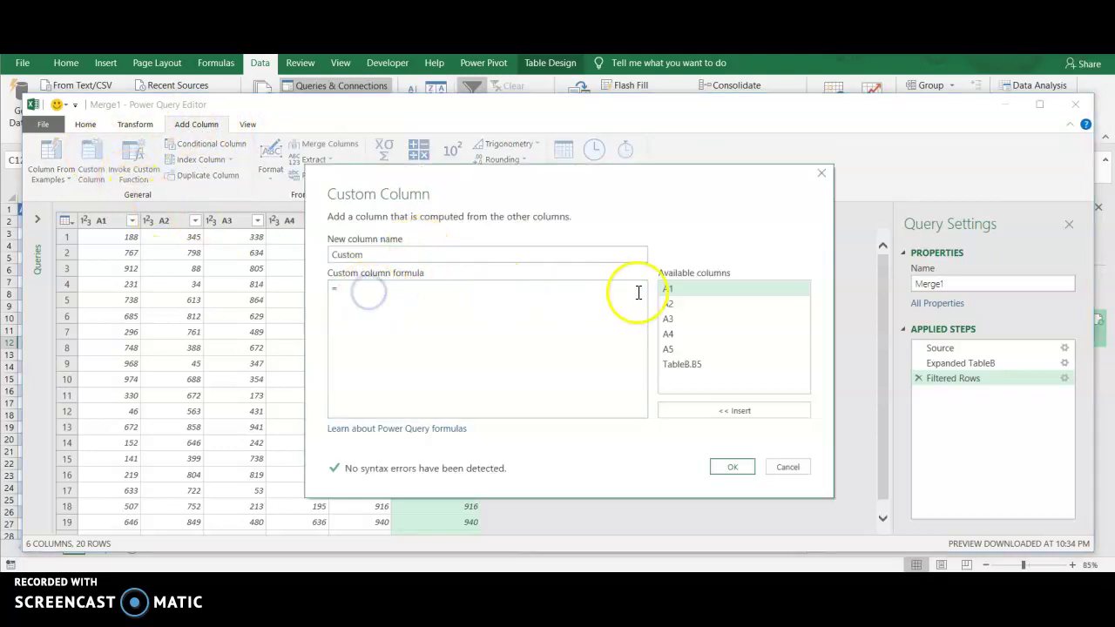
{"action": "type", "text": "("}
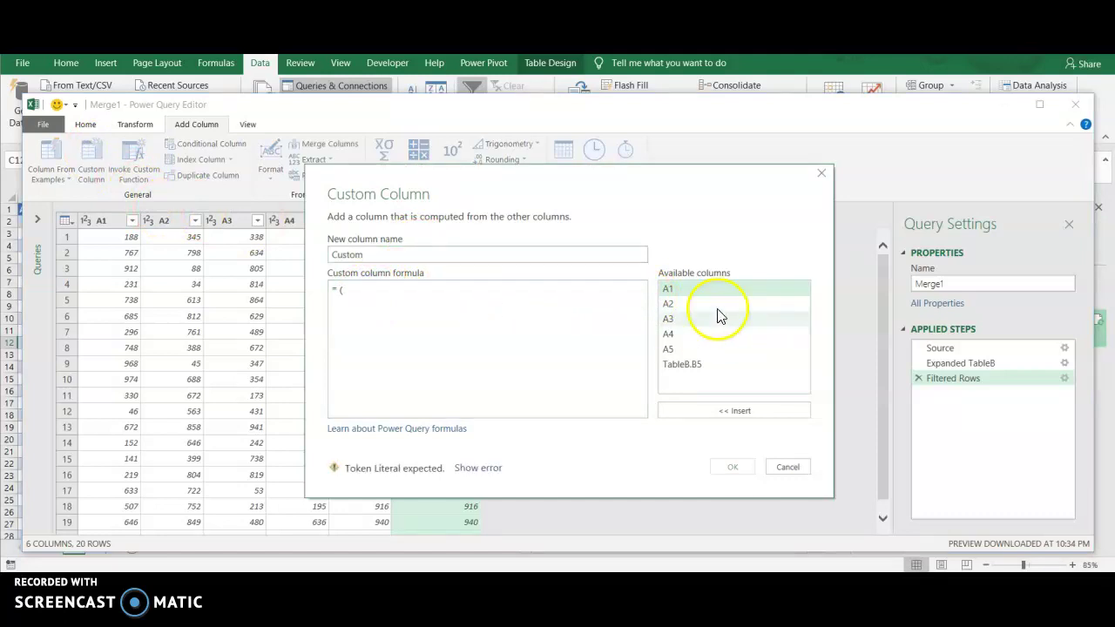
{"action": "left_click", "coordinate": [670, 351]}
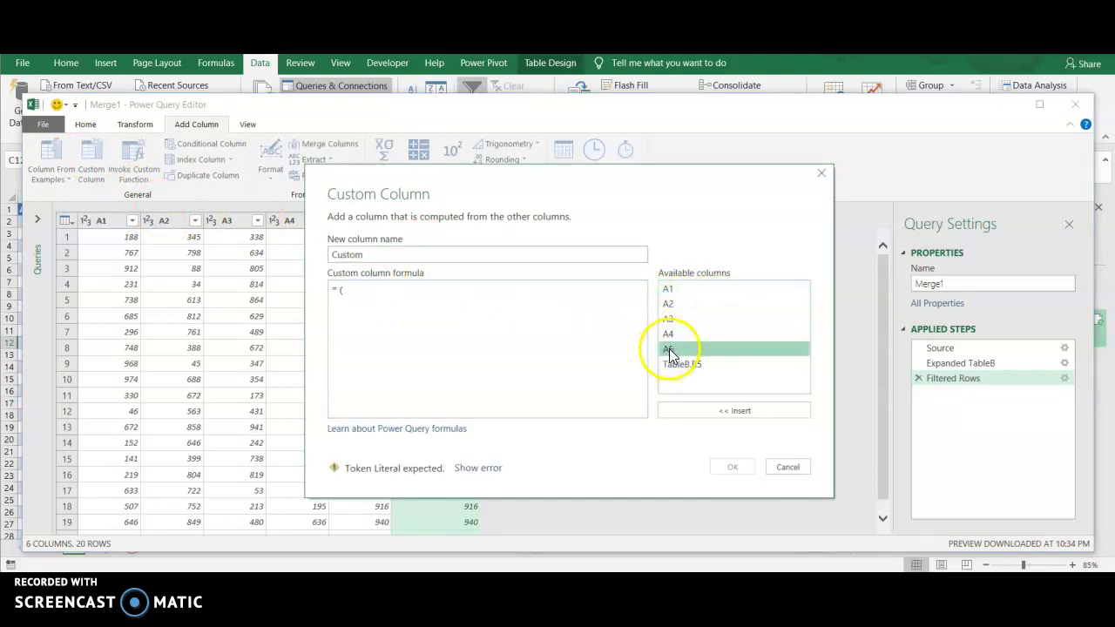
{"action": "double_click", "coordinate": [669, 351]}
{"action": "type", "text": "="}
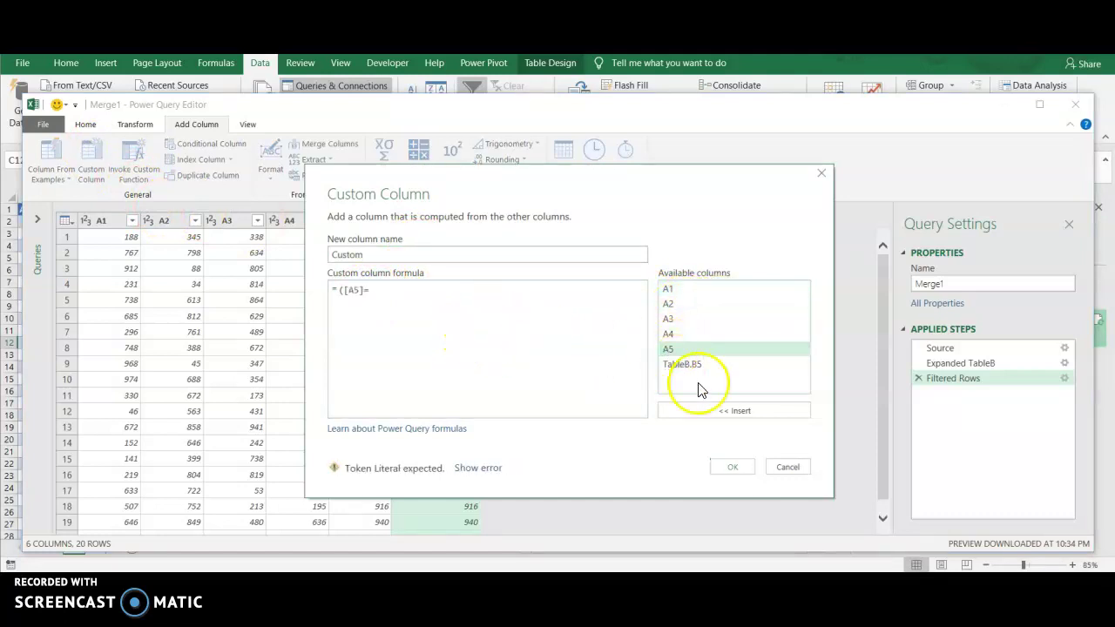
{"action": "left_click", "coordinate": [683, 365]}
{"action": "left_click", "coordinate": [714, 415]}
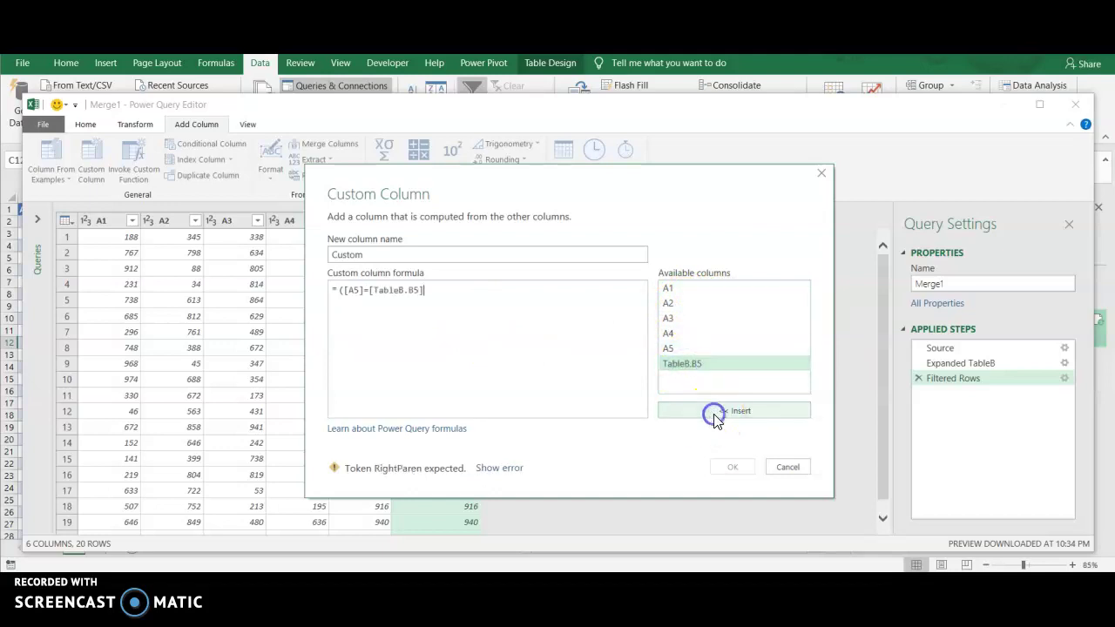
{"action": "type", "text": ")"}
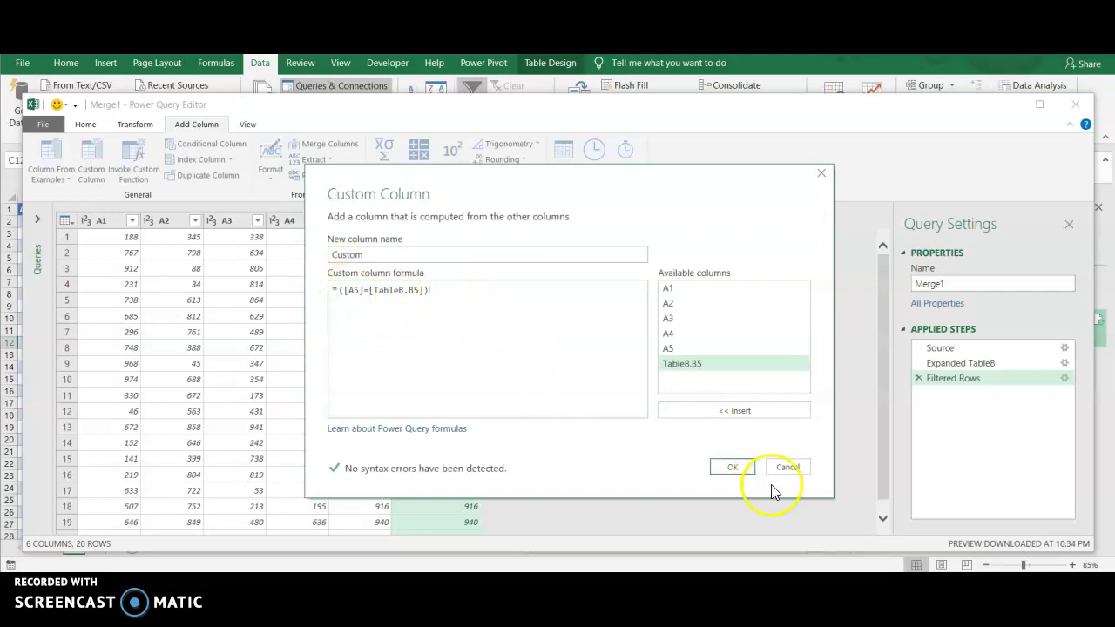
{"action": "left_click", "coordinate": [732, 466]}
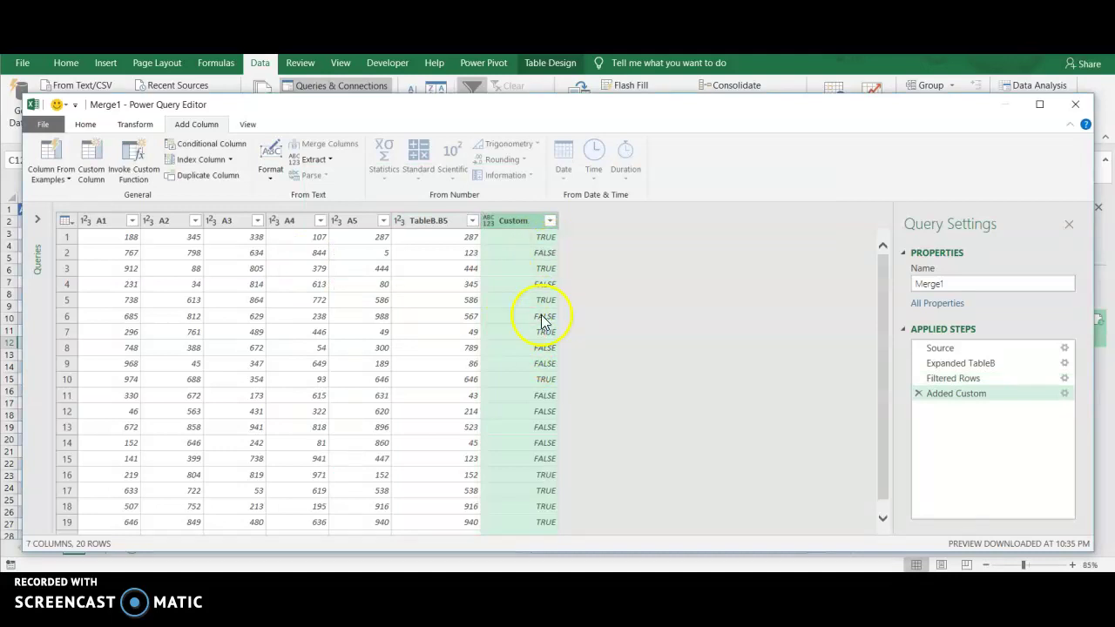
- Filter the Custom column of the query to FALSE rows only and delete that filter from the applied steps
{"action": "scroll", "coordinate": [549, 374], "scroll_direction": "down", "scroll_amount": 1}
{"action": "scroll", "coordinate": [547, 495], "scroll_direction": "up", "scroll_amount": 1}
{"action": "left_click", "coordinate": [550, 221]}
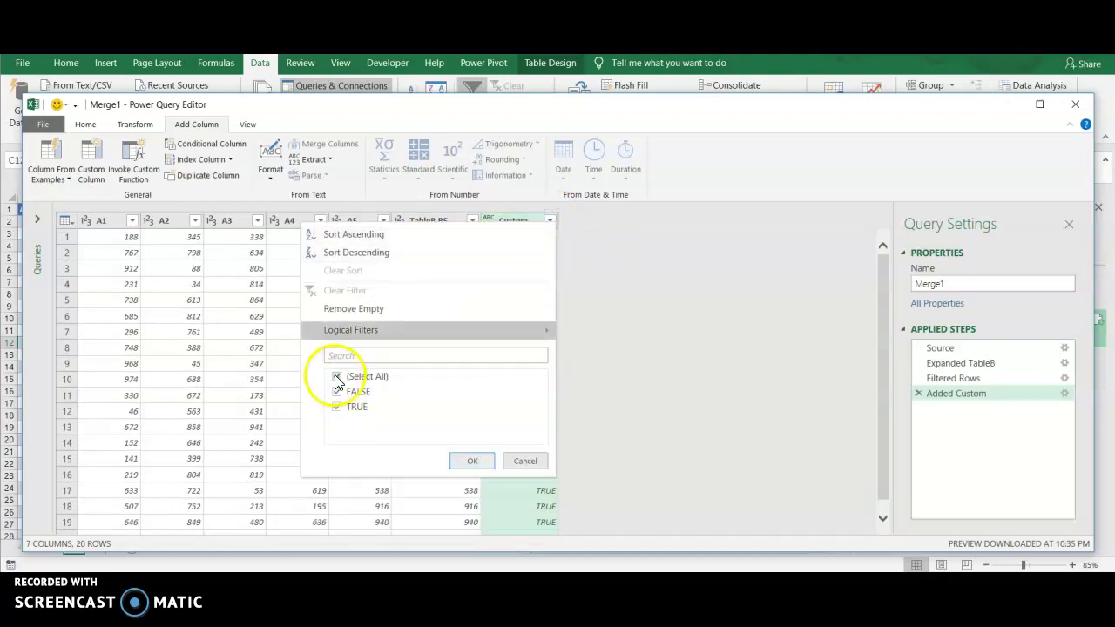
{"action": "left_click", "coordinate": [335, 376]}
{"action": "left_click", "coordinate": [337, 392]}
{"action": "left_click", "coordinate": [473, 461]}
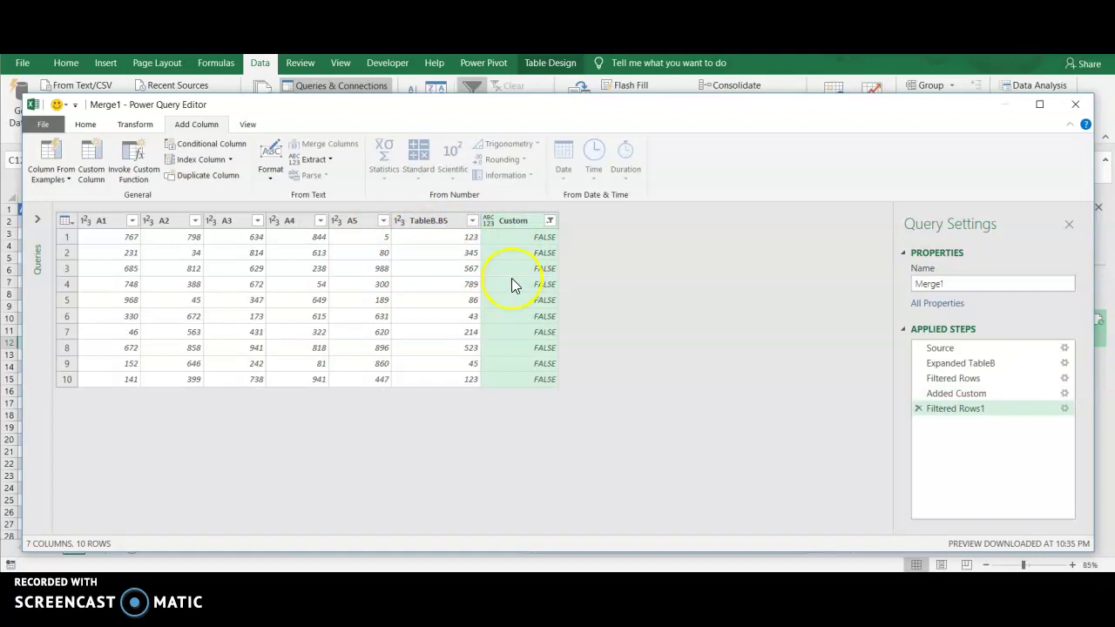
{"action": "left_click", "coordinate": [919, 409]}
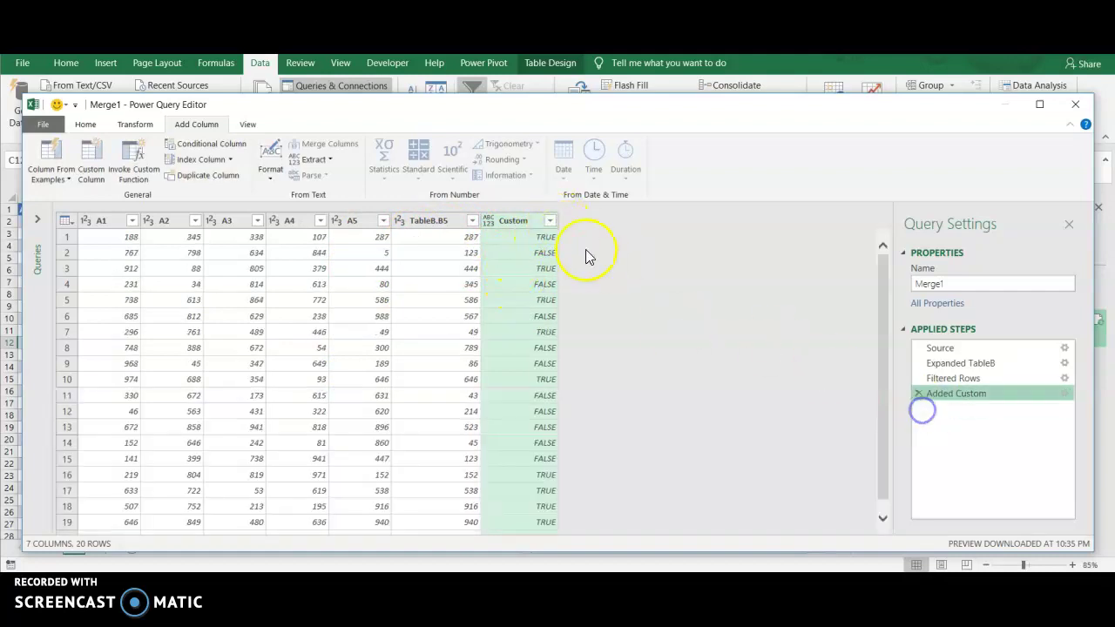
- Apply the Custom column filter with both FALSE and TRUE kept, and close the query editor keeping the changes to load the merged table
{"action": "left_click", "coordinate": [549, 221]}
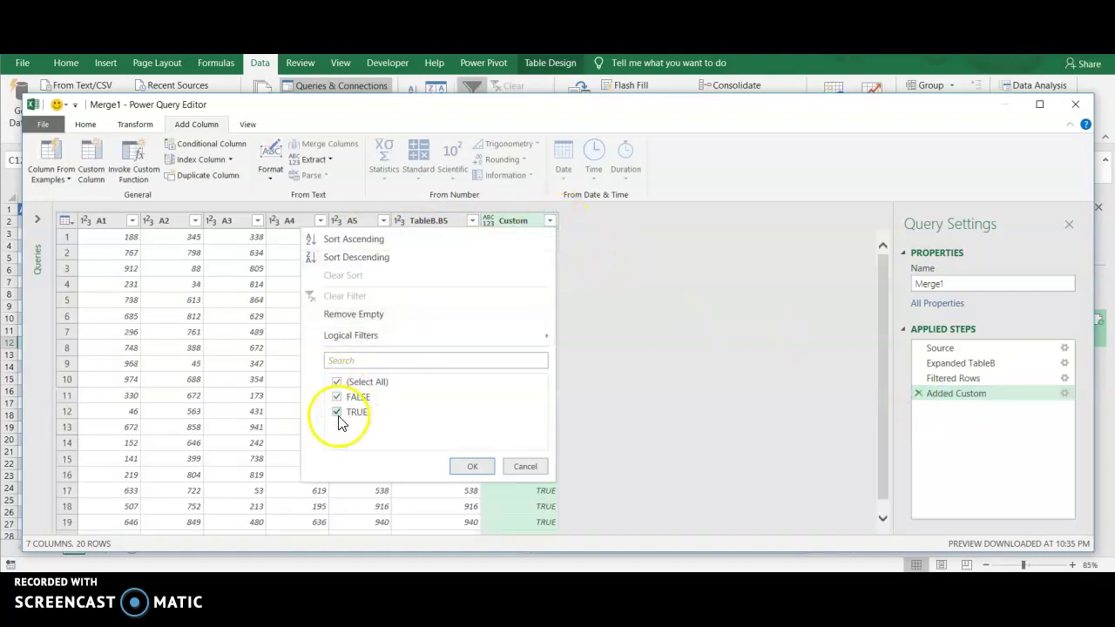
{"action": "left_click", "coordinate": [472, 467]}
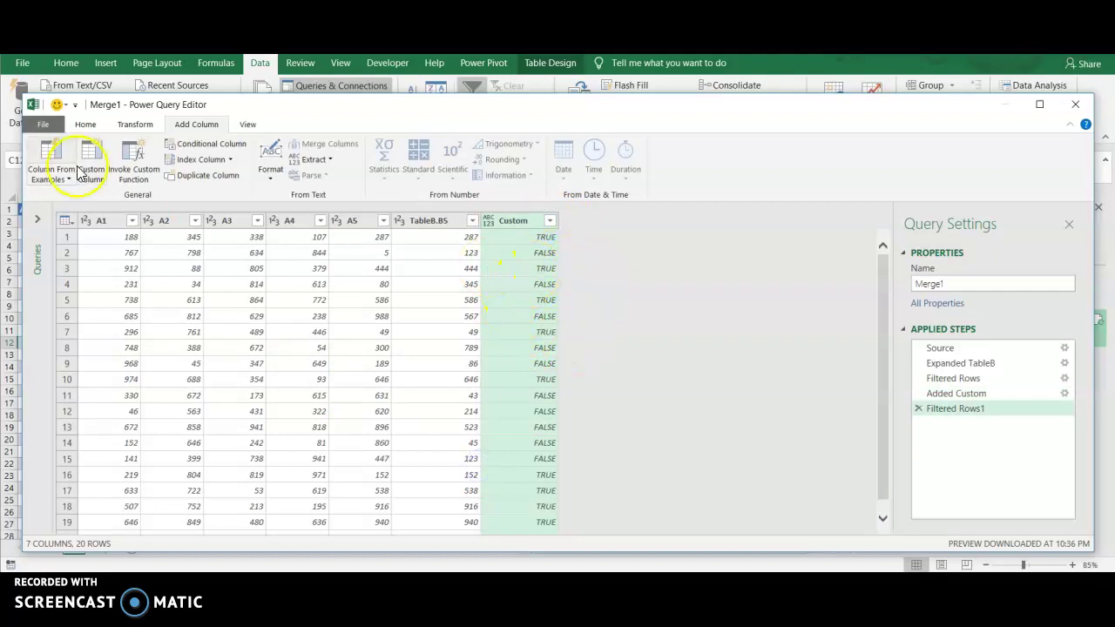
{"action": "left_click", "coordinate": [1074, 103]}
{"action": "left_click", "coordinate": [584, 361]}
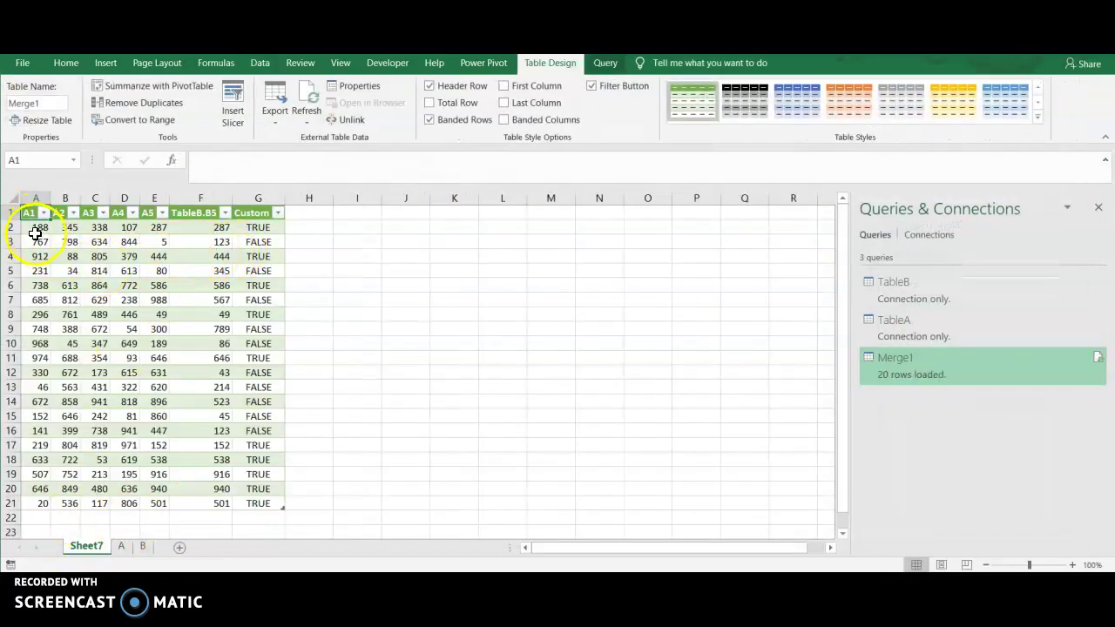
- Examine columns A1 to A4, A5, TableB.B5 and the Custom comparison column in the loaded table
{"action": "left_click_drag", "start_coordinate": [35, 233], "coordinate": [125, 496]}
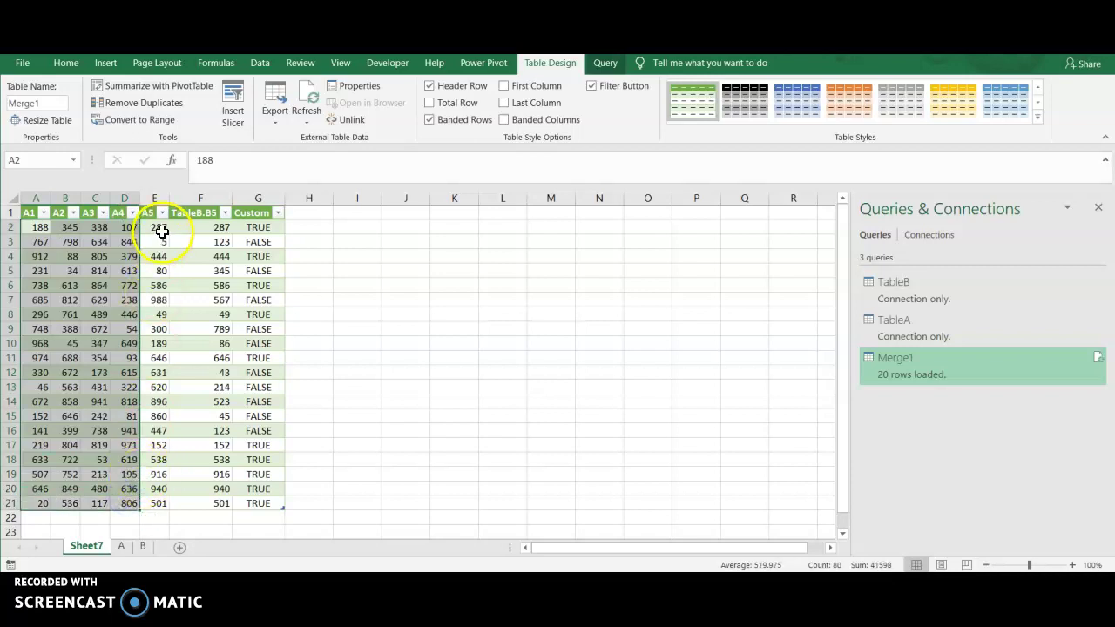
{"action": "left_click", "coordinate": [157, 228]}
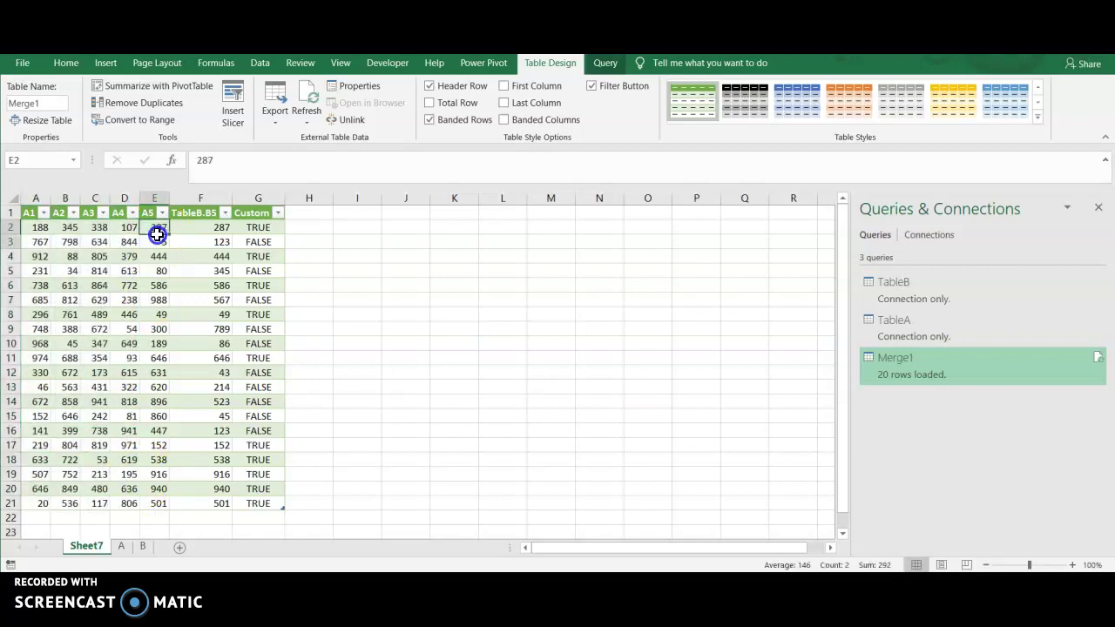
{"action": "left_click_drag", "start_coordinate": [157, 234], "coordinate": [152, 497]}
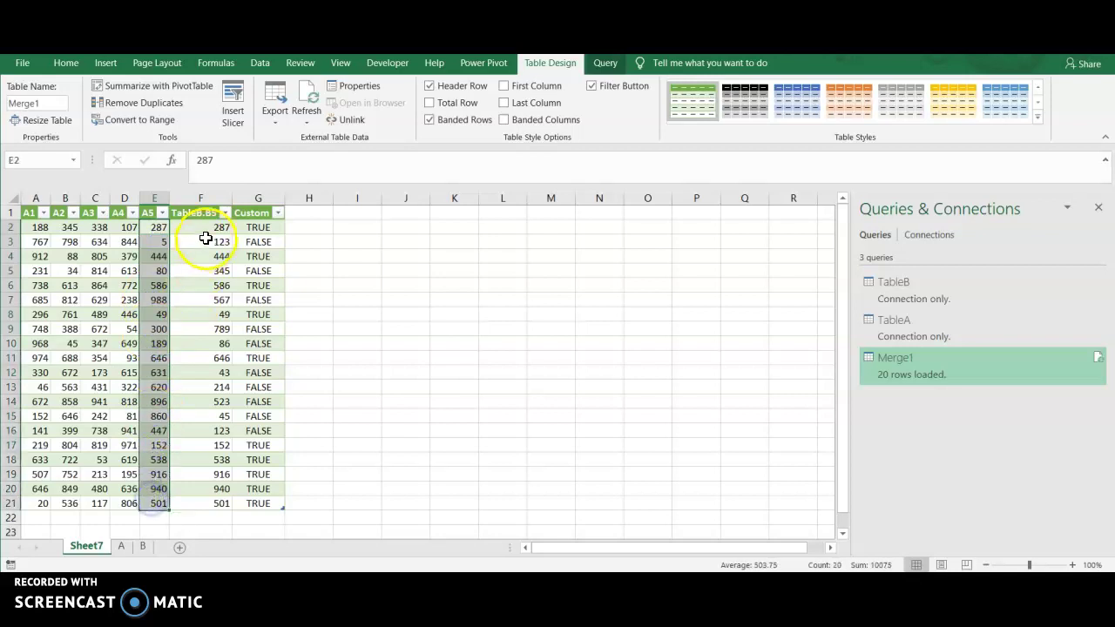
{"action": "left_click_drag", "start_coordinate": [205, 229], "coordinate": [252, 228]}
{"action": "left_click", "coordinate": [249, 321]}
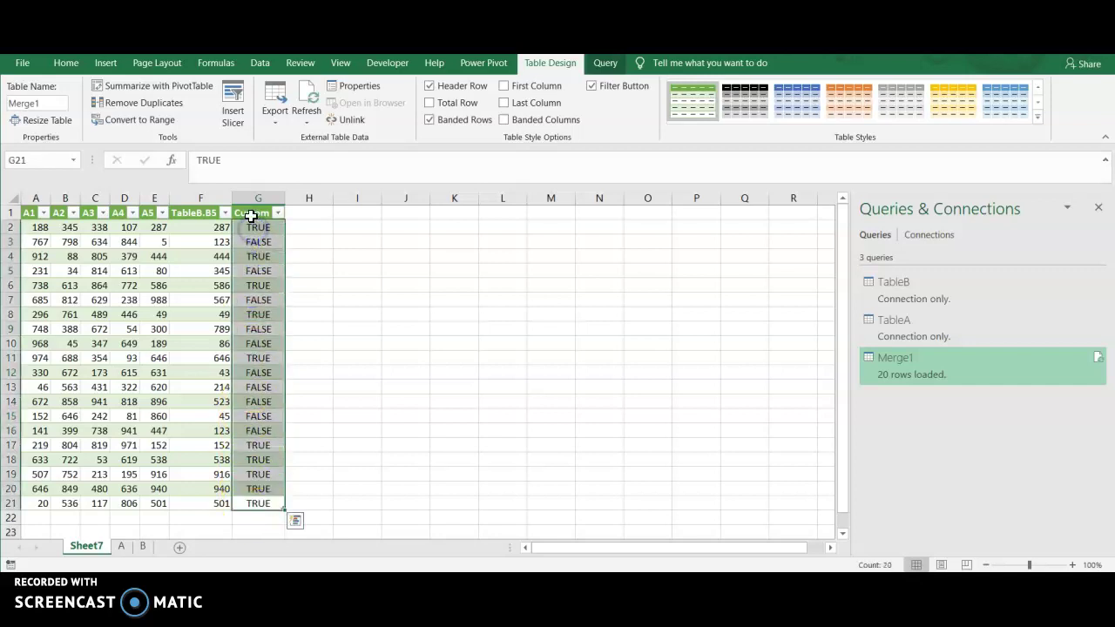
{"action": "left_click", "coordinate": [254, 228]}
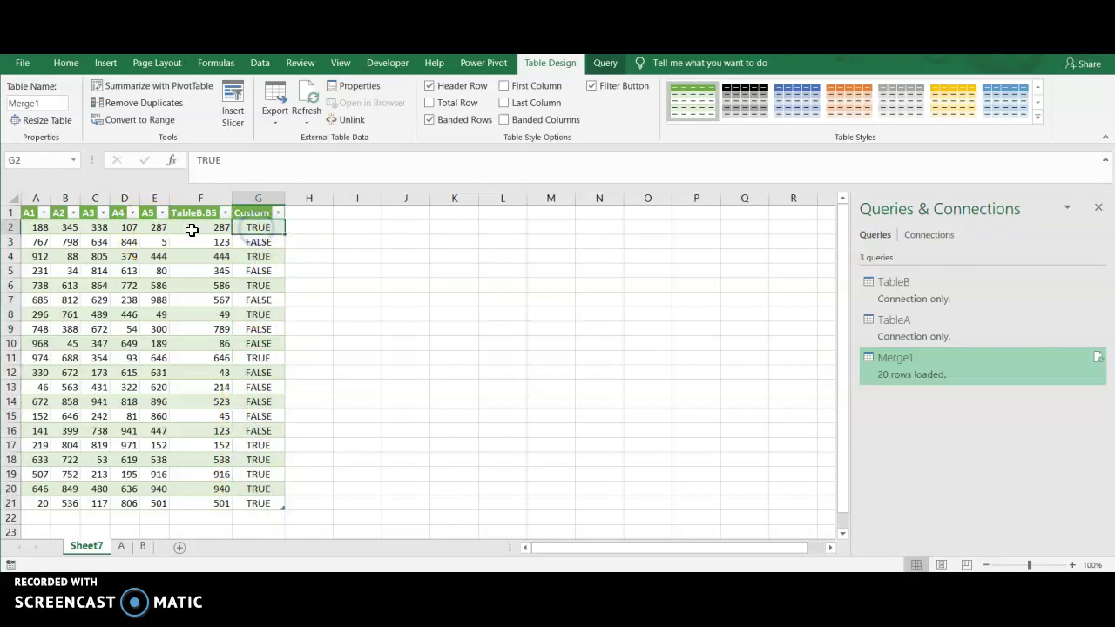
- Filter the Custom column of the loaded worksheet table to show only the TRUE rows
{"action": "left_click", "coordinate": [277, 213]}
{"action": "left_click", "coordinate": [124, 358]}
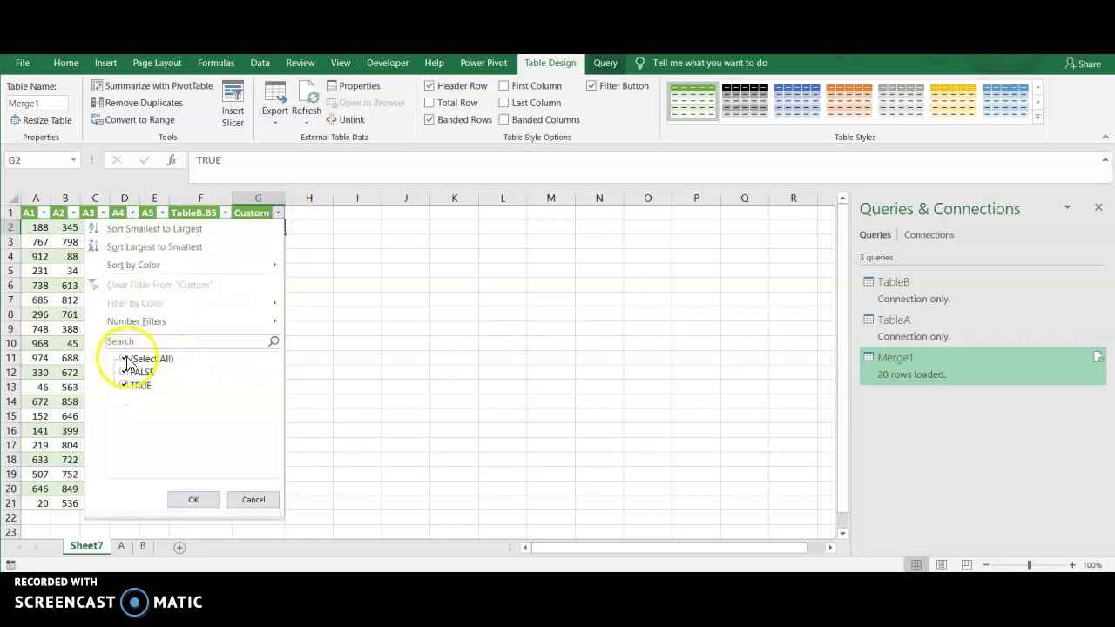
{"action": "left_click", "coordinate": [123, 385]}
{"action": "left_click", "coordinate": [196, 501]}
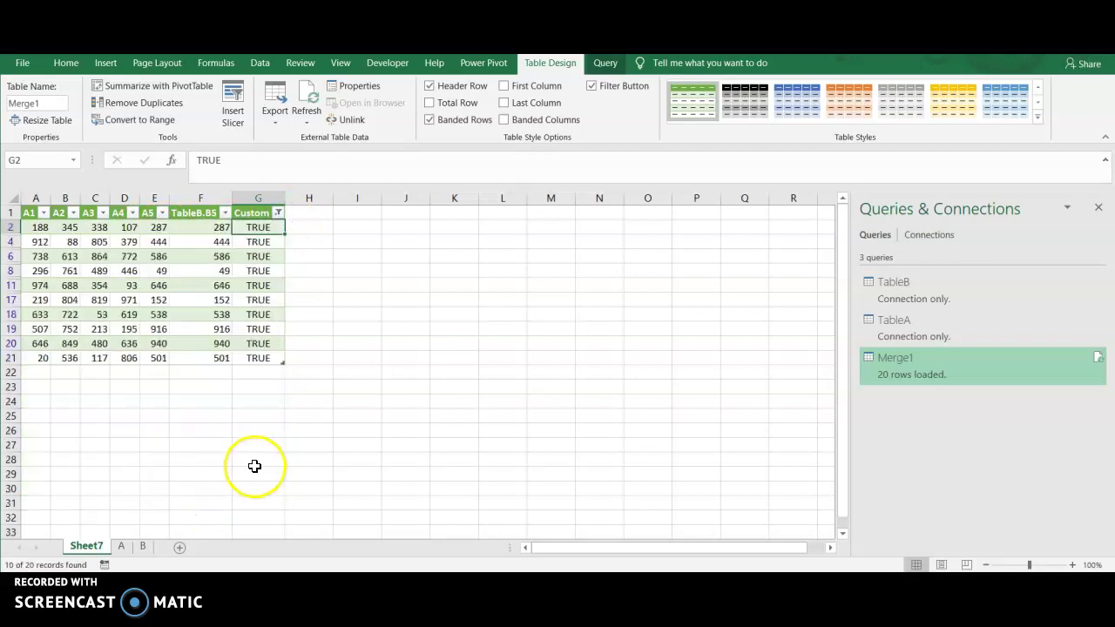